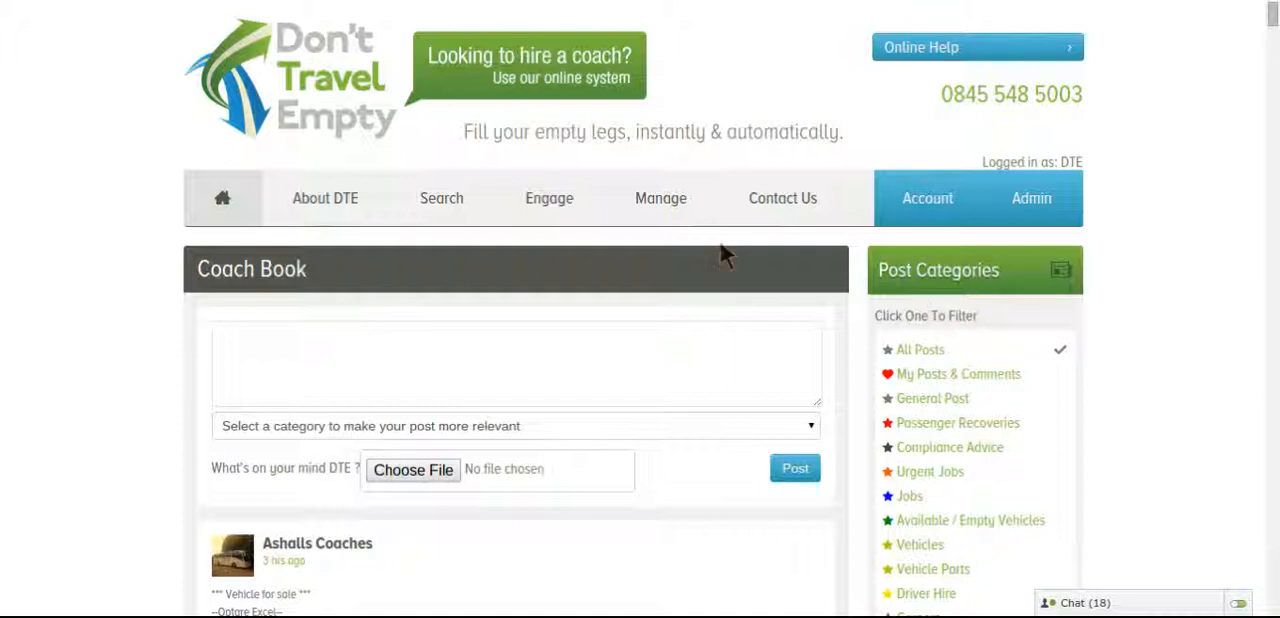
Start a new job/quote entry and set its journey type to Contract / Repeated Job
mouse_move(663, 214)
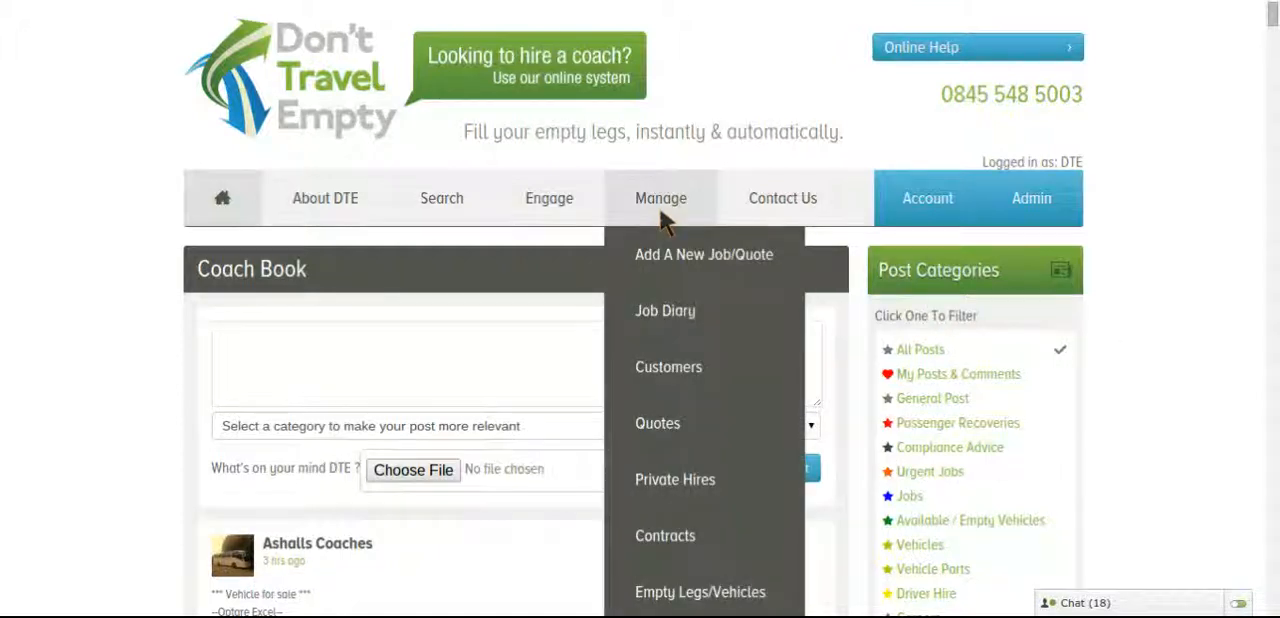
left_click(682, 258)
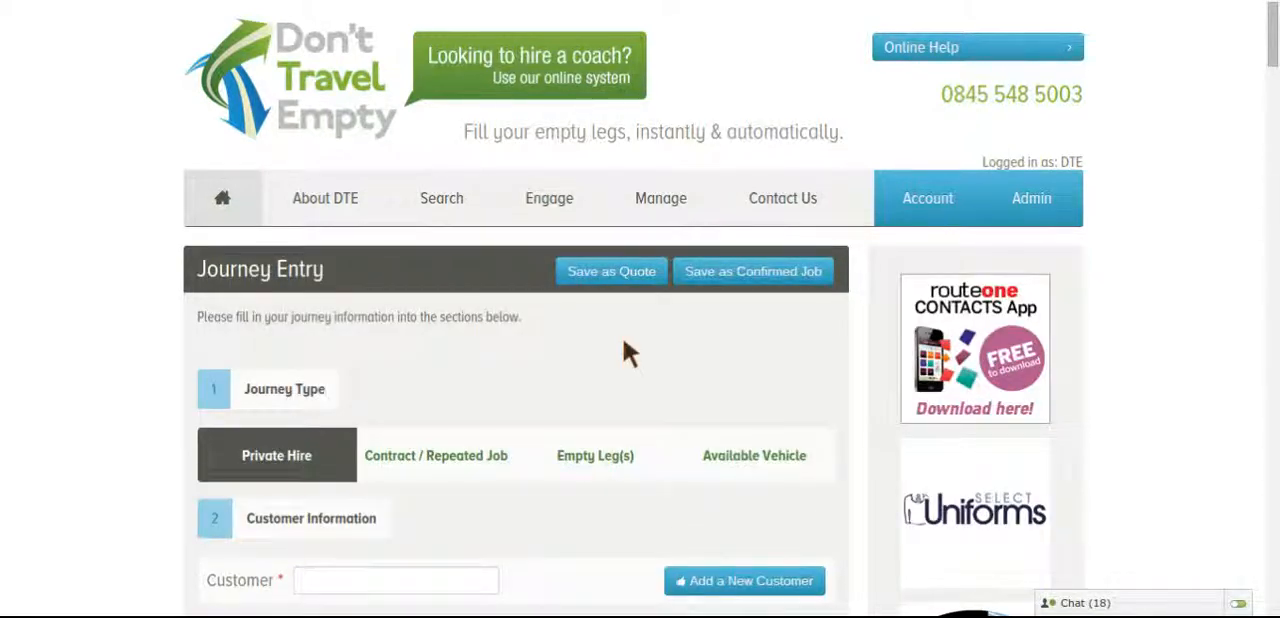
scroll(623, 350, "down", 3)
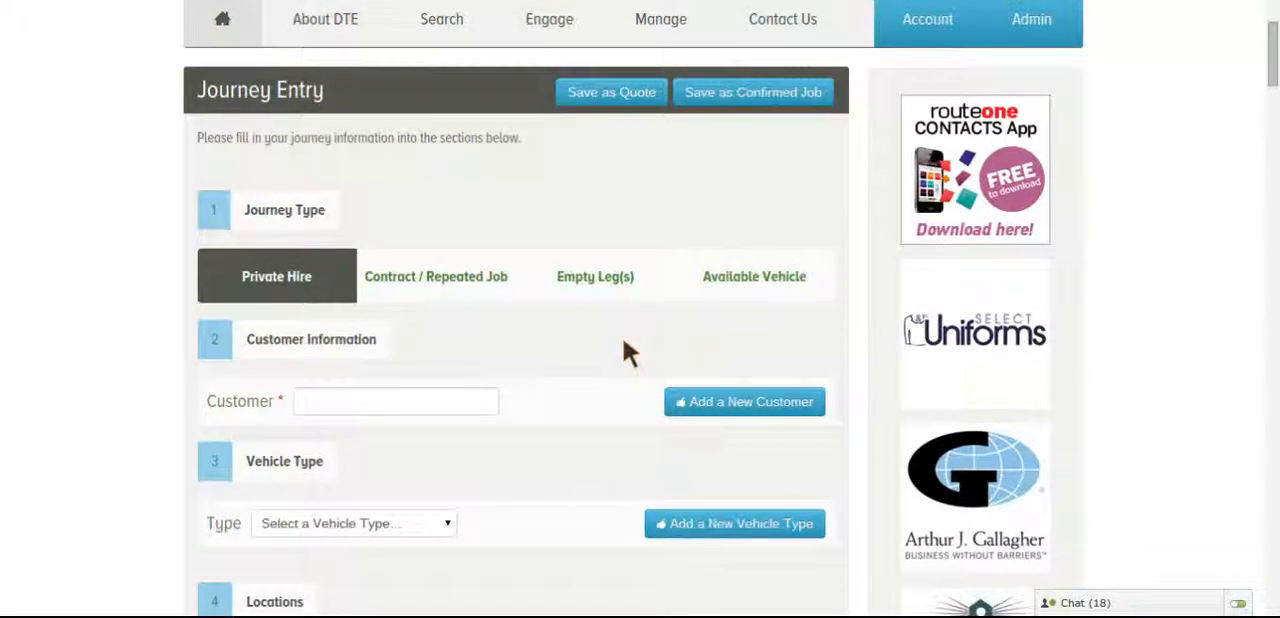
left_click(206, 286)
left_click(454, 280)
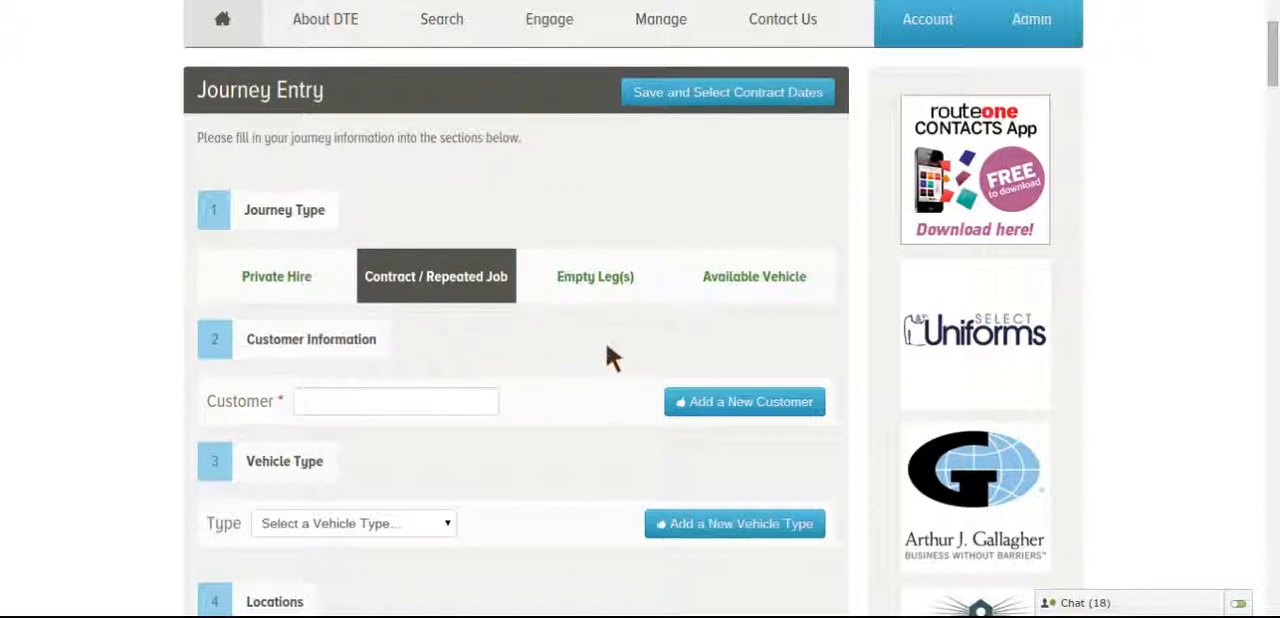
Choose Lawrence Sheriff School as the customer and 29 seater standard as the vehicle type
scroll(606, 347, "down", 2)
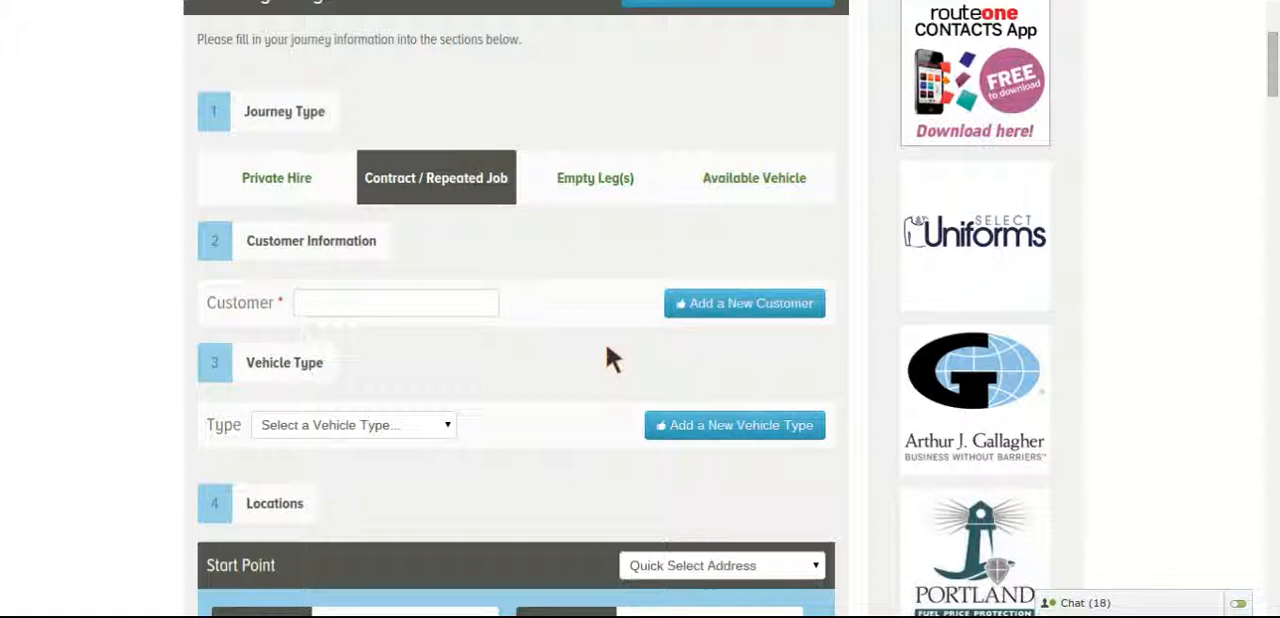
left_click(482, 306)
type("law")
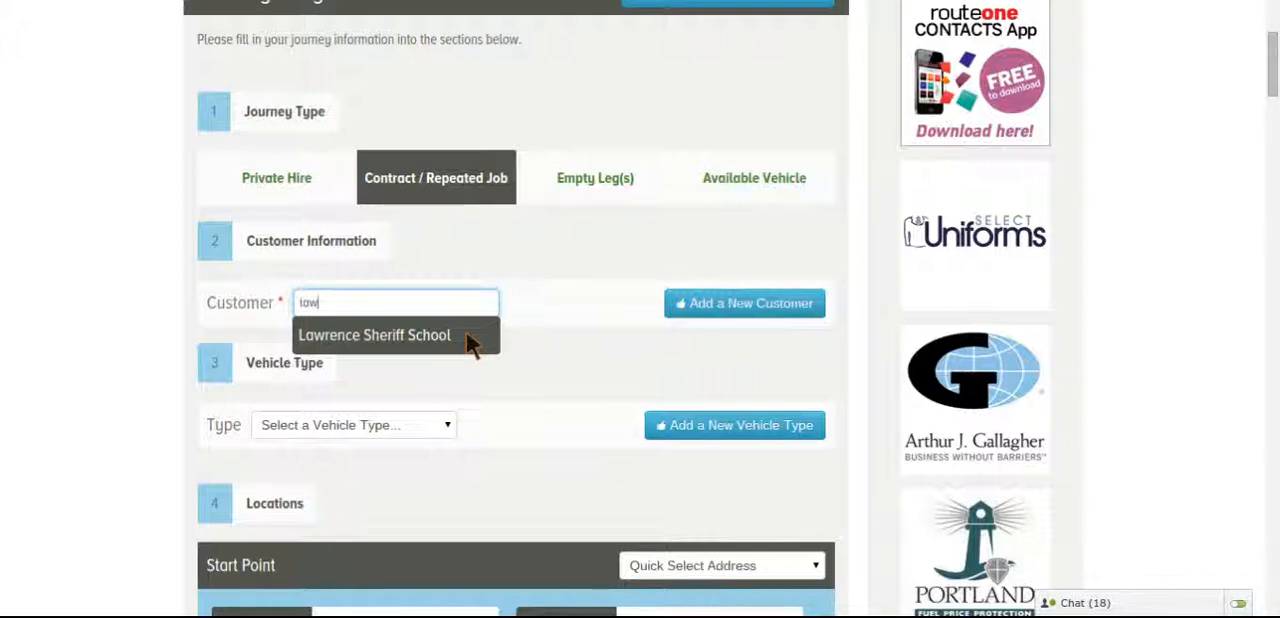
left_click(466, 335)
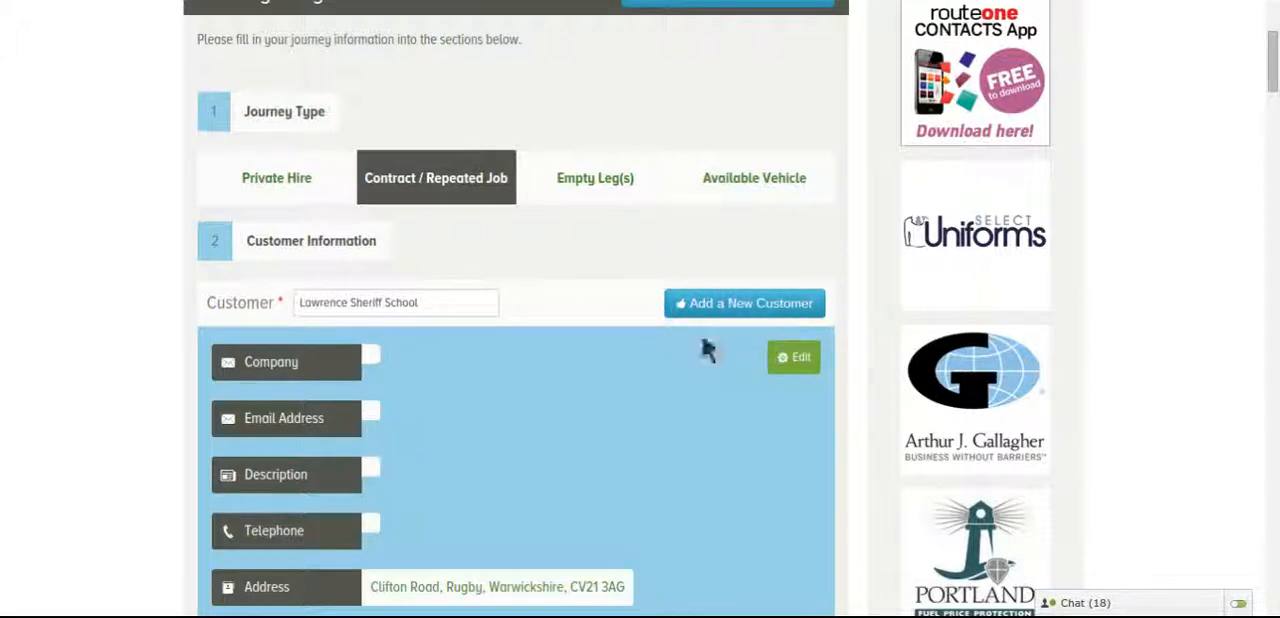
scroll(616, 372, "down", 4)
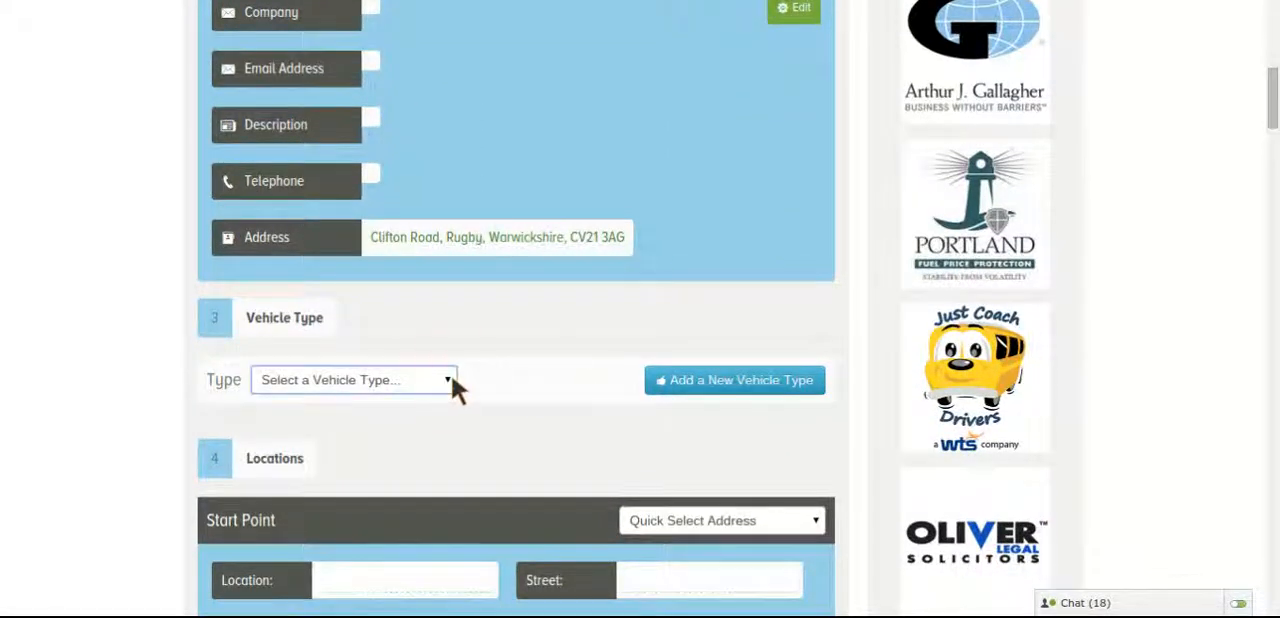
left_click(361, 138)
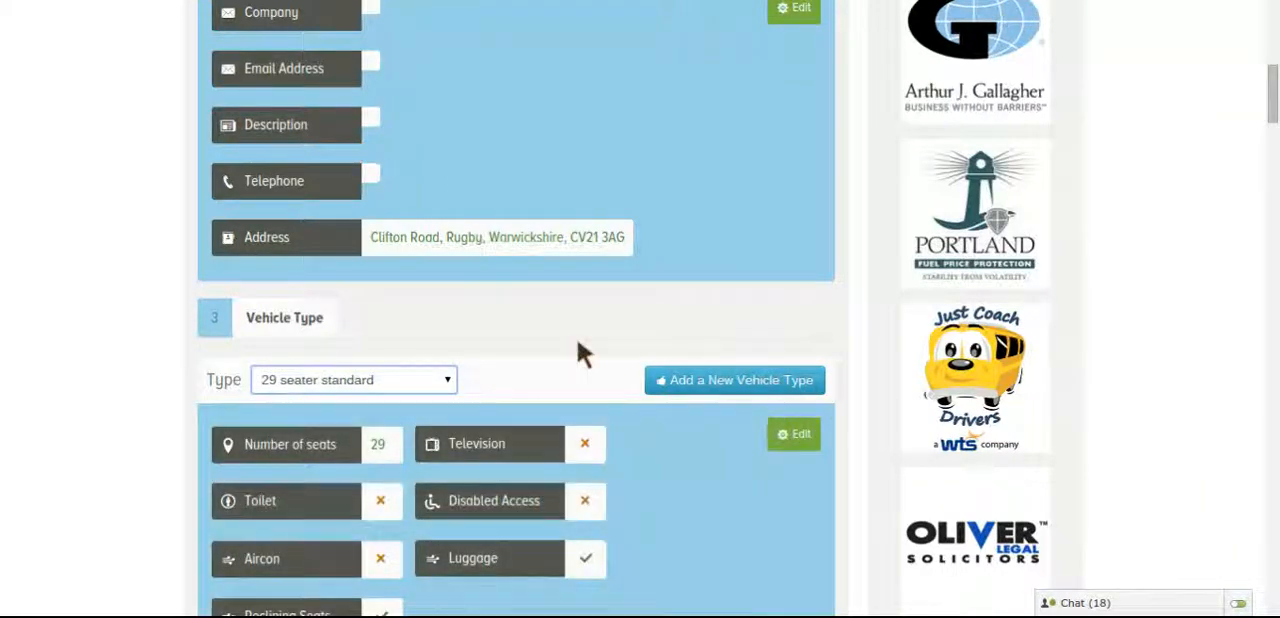
Set the start point's town to Cromer, Norfolk, from the town suggestions
scroll(614, 371, "down", 2)
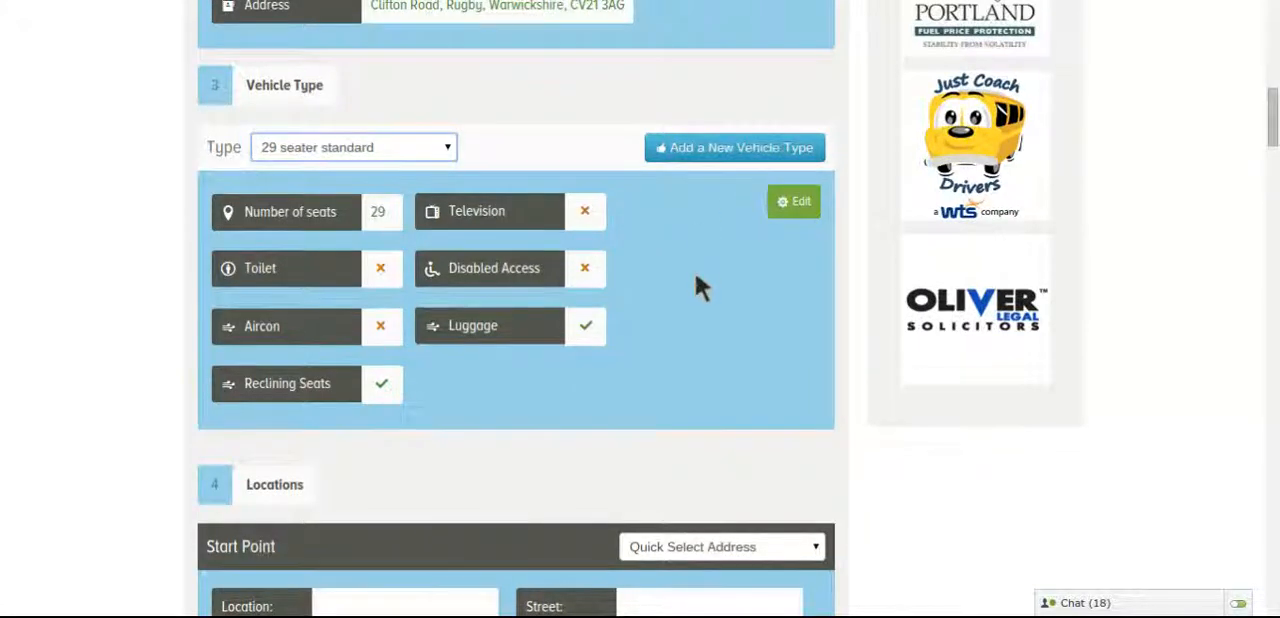
scroll(699, 292, "down", 3)
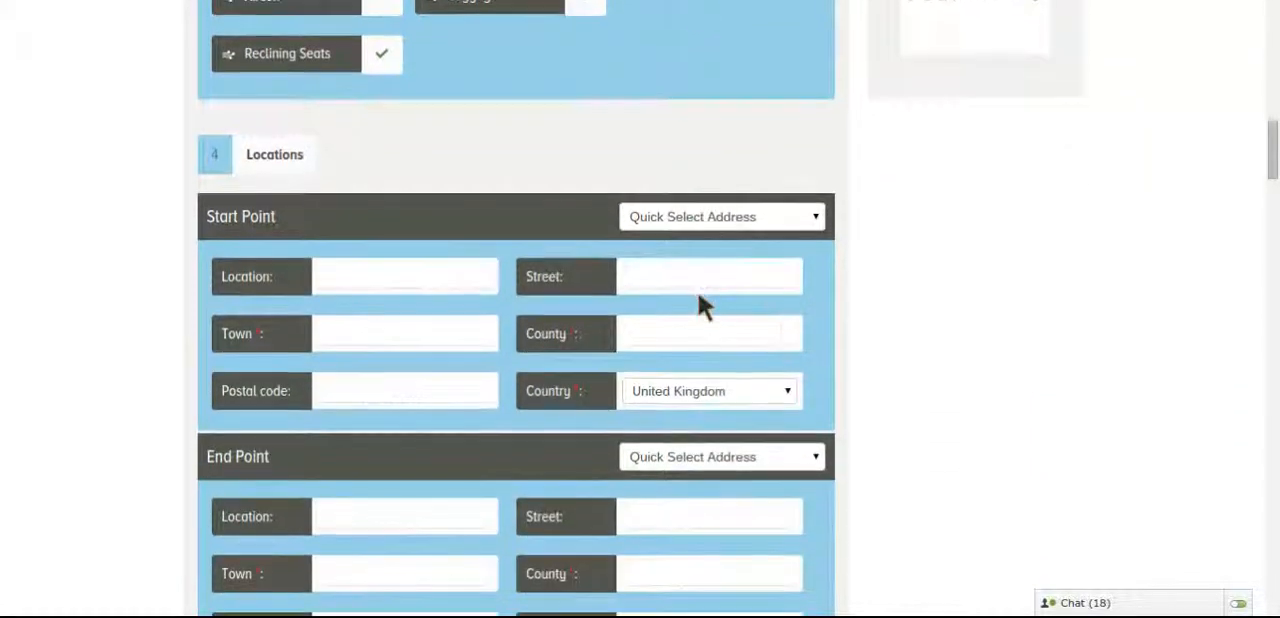
scroll(703, 308, "down", 2)
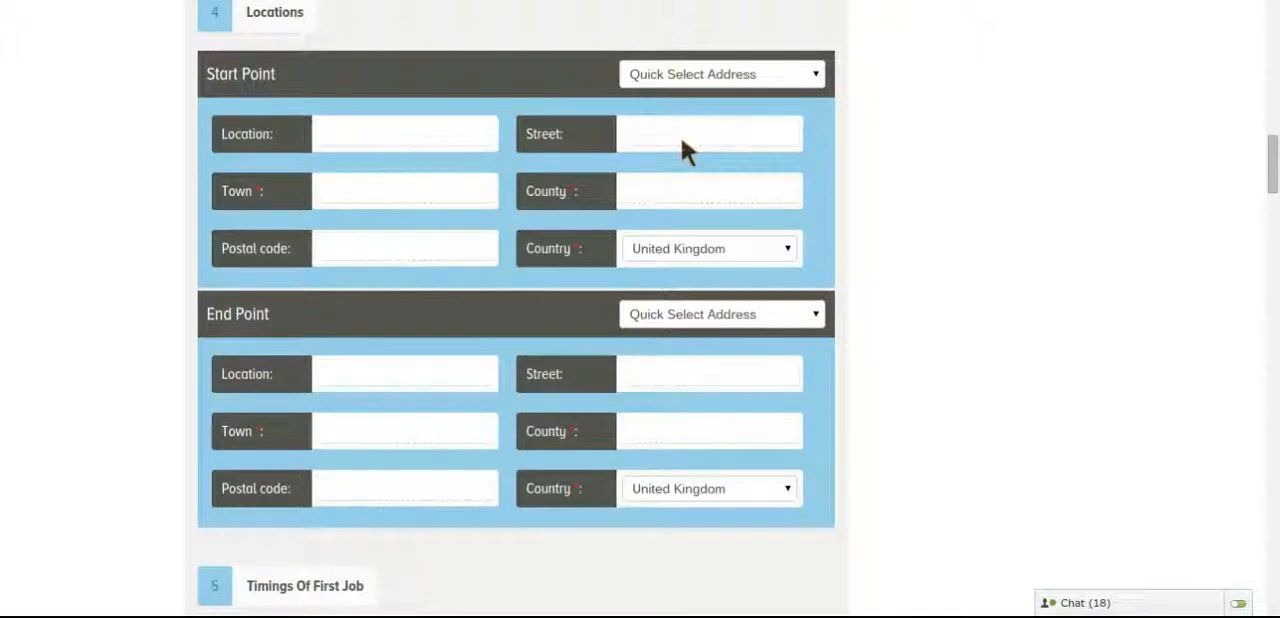
left_click(482, 197)
type("cromer")
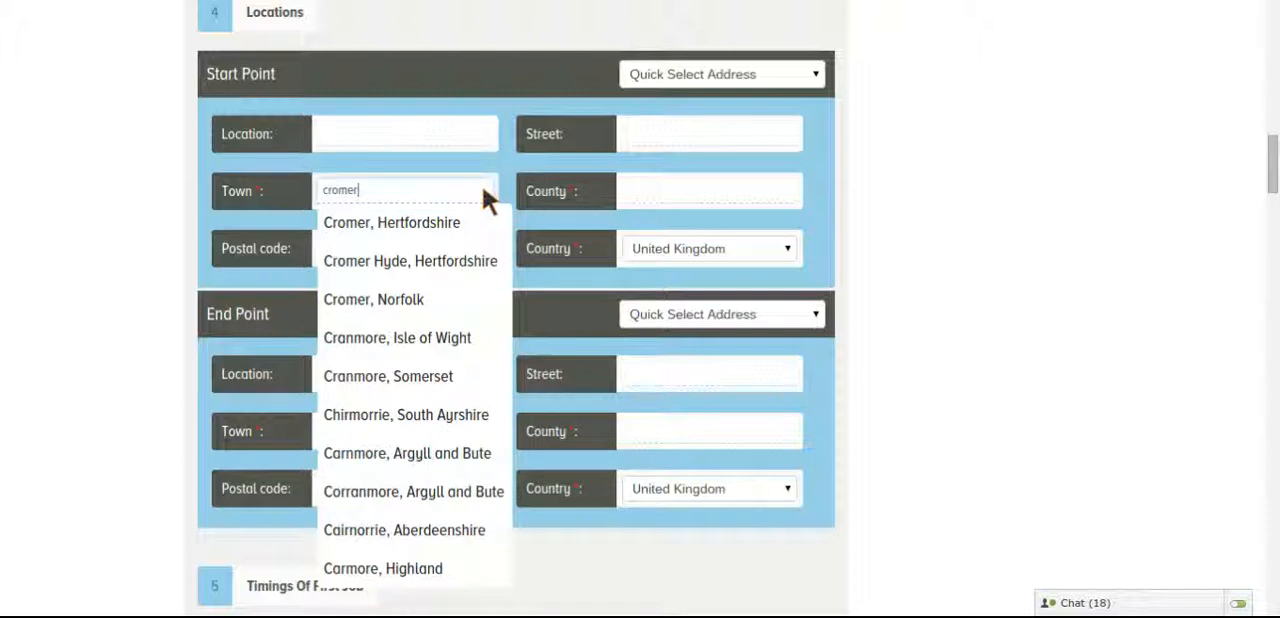
left_click(428, 299)
Set the end point's town to Aylsham, Norfolk, from the town suggestions
left_click(402, 435)
type("oyl")
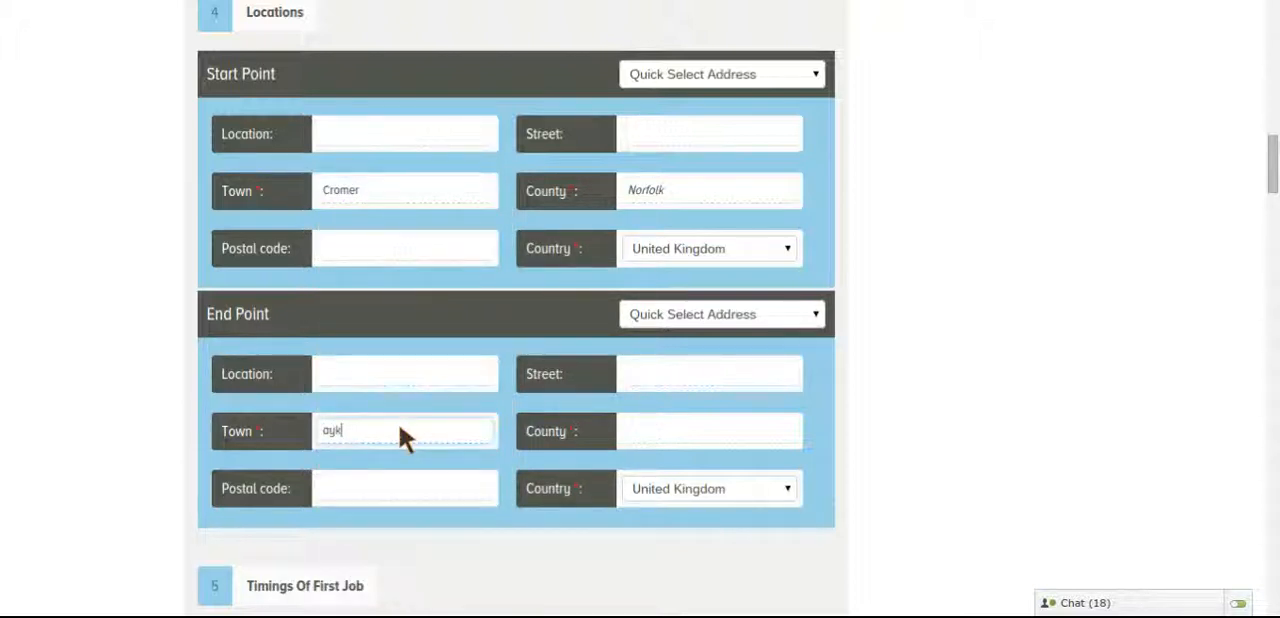
type("sha")
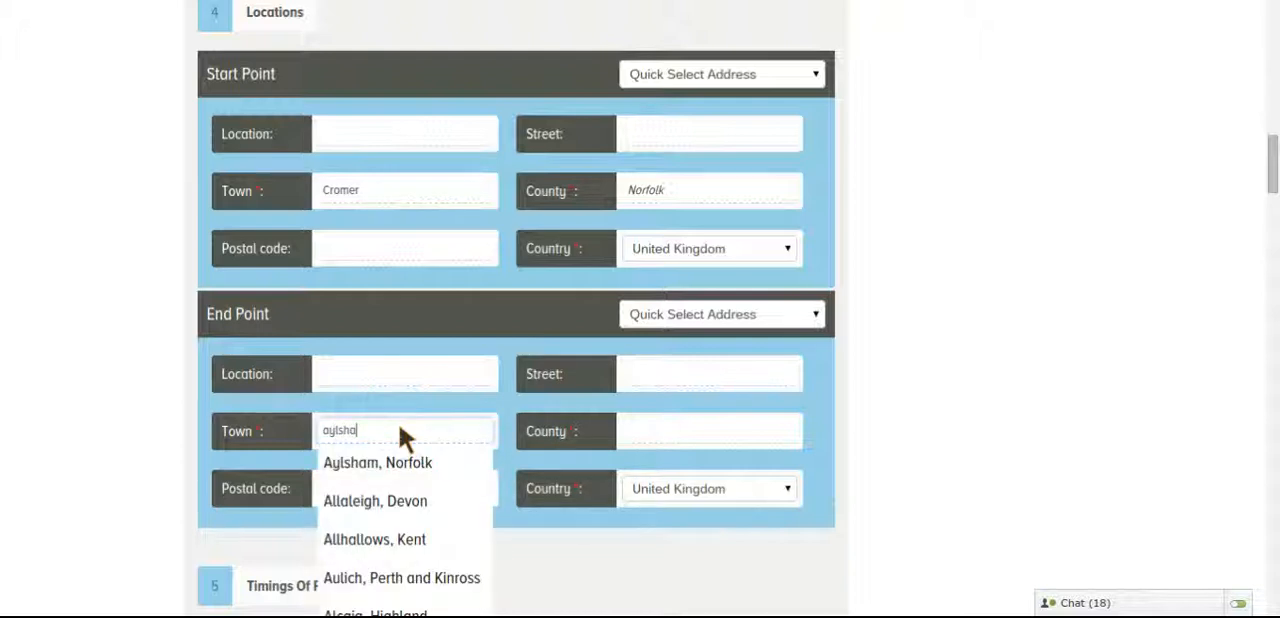
left_click(400, 460)
Set the outgoing departure of the first job to 23/02/15 at 7:00
scroll(914, 343, "down", 5)
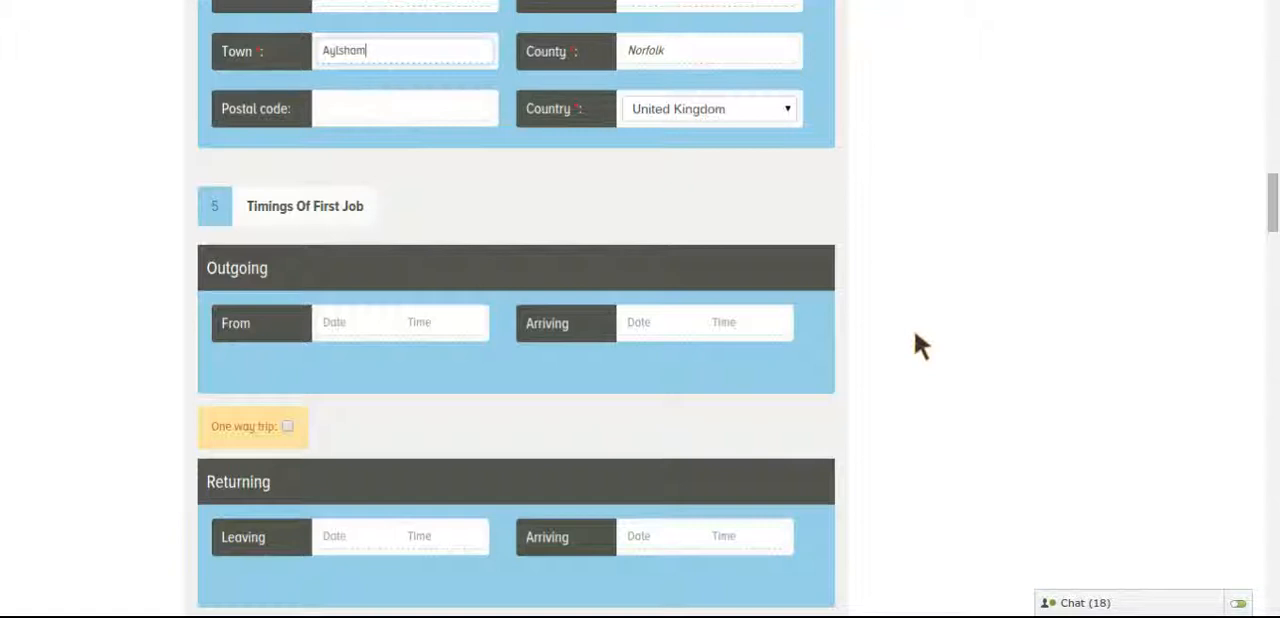
left_click(341, 320)
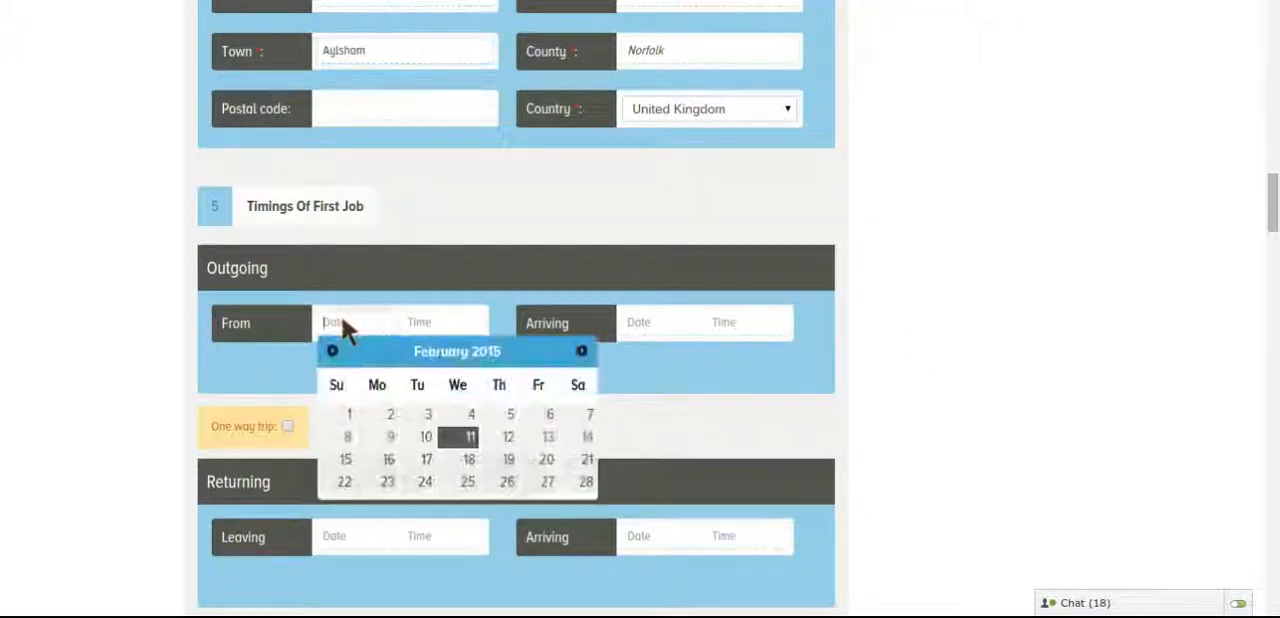
left_click(388, 482)
left_click(416, 325)
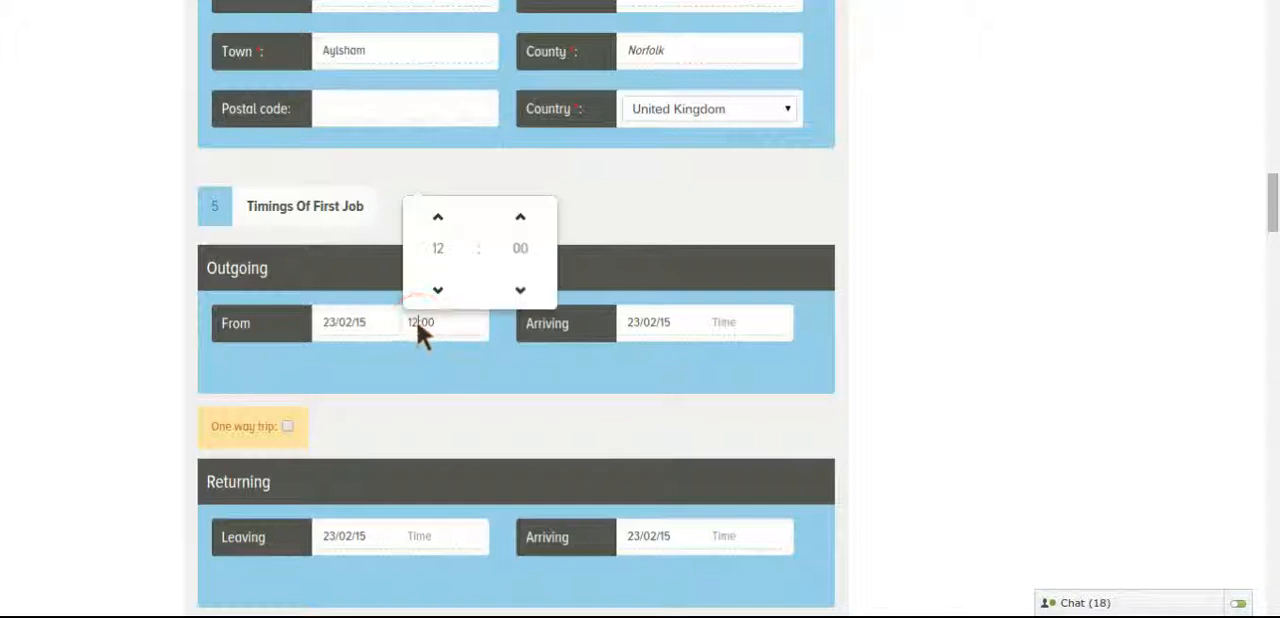
left_click(437, 290)
left_click(437, 290)
left_click(437, 290)
left_click(437, 290)
left_click(437, 290)
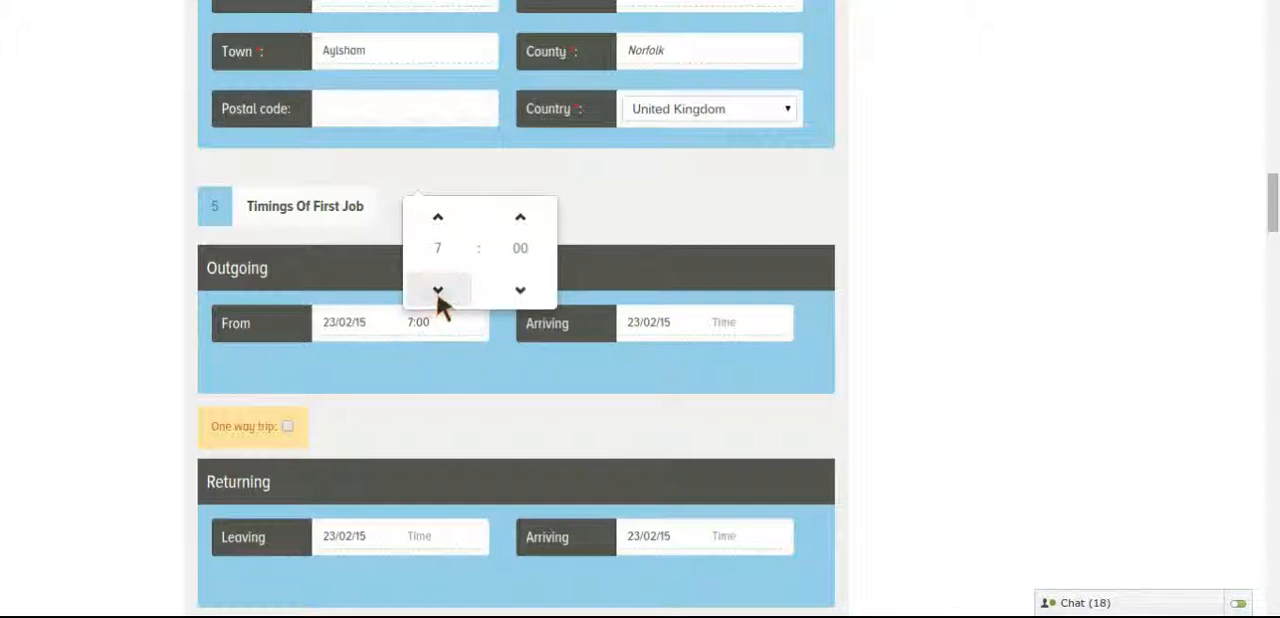
left_click(457, 363)
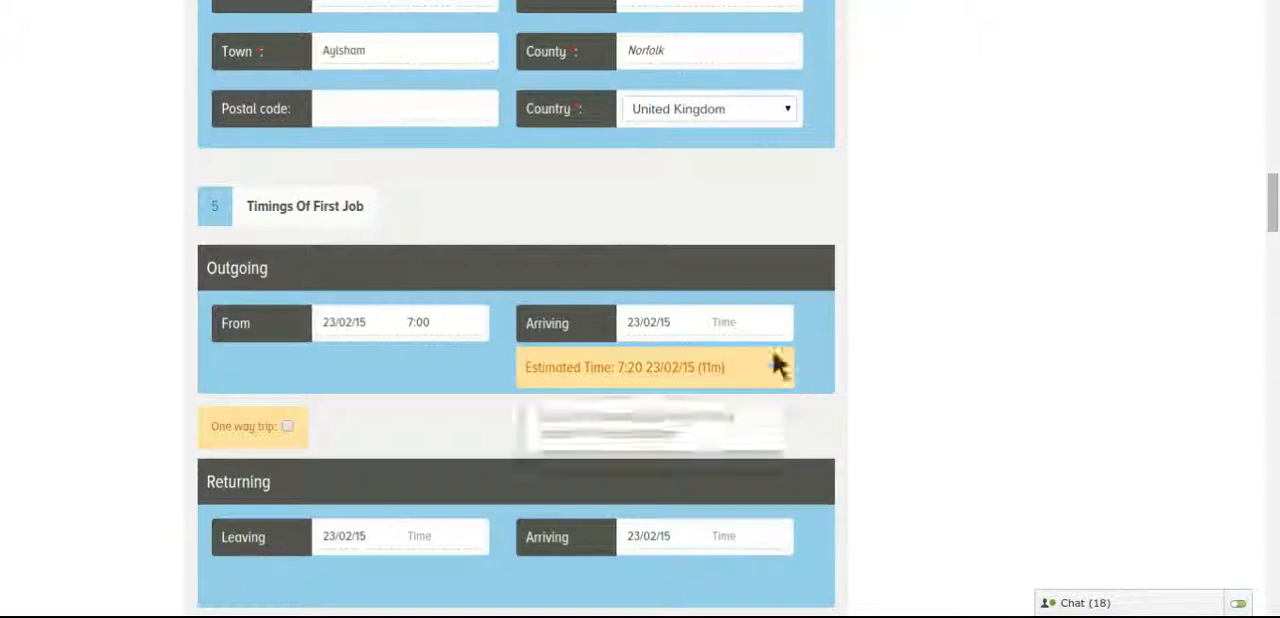
Set the outgoing arrival time of the first job to 7:45
left_click(749, 321)
left_click(744, 289)
left_click(744, 289)
left_click(744, 289)
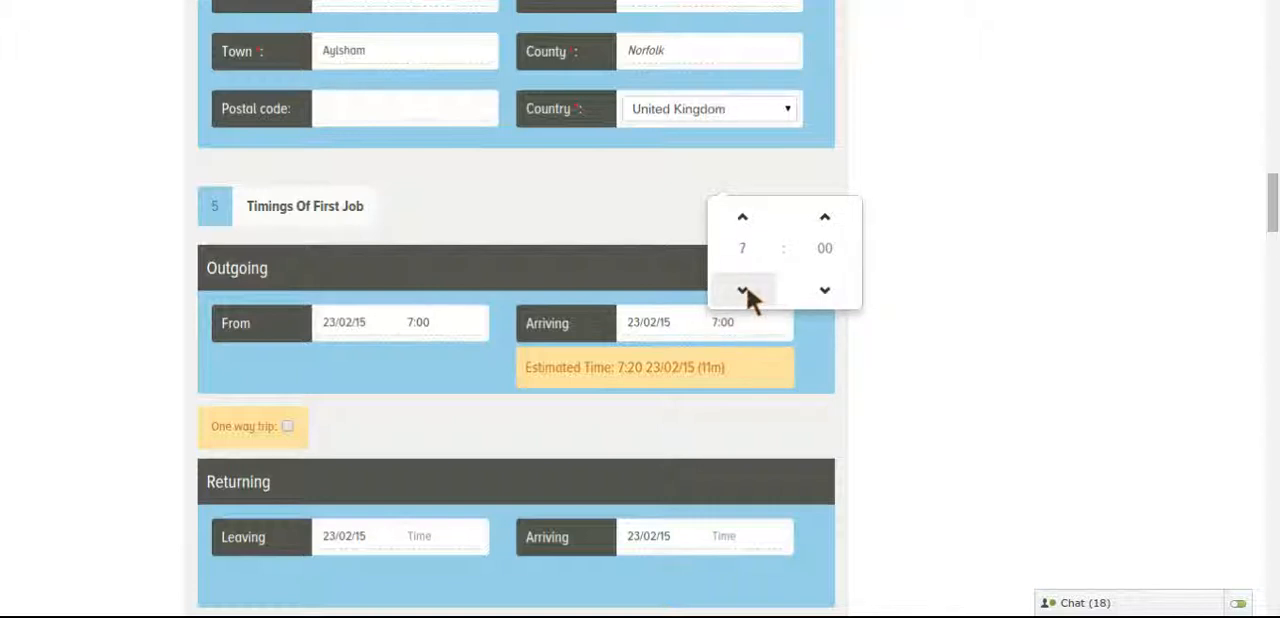
left_click(825, 218)
left_click(825, 218)
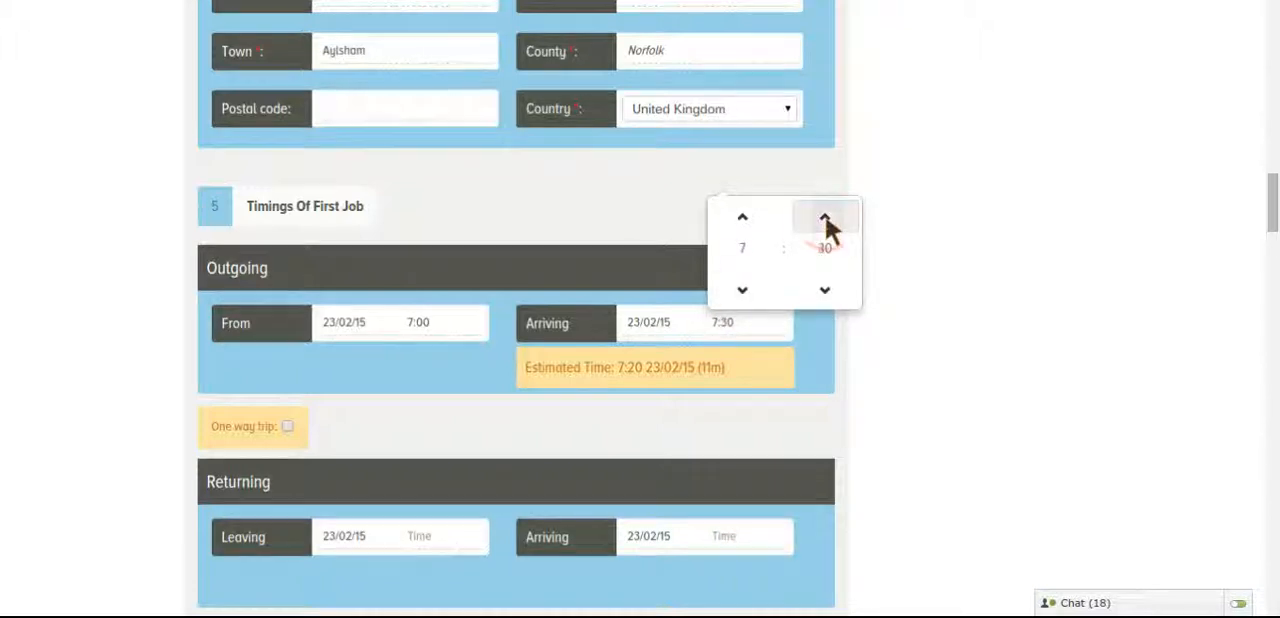
left_click(825, 218)
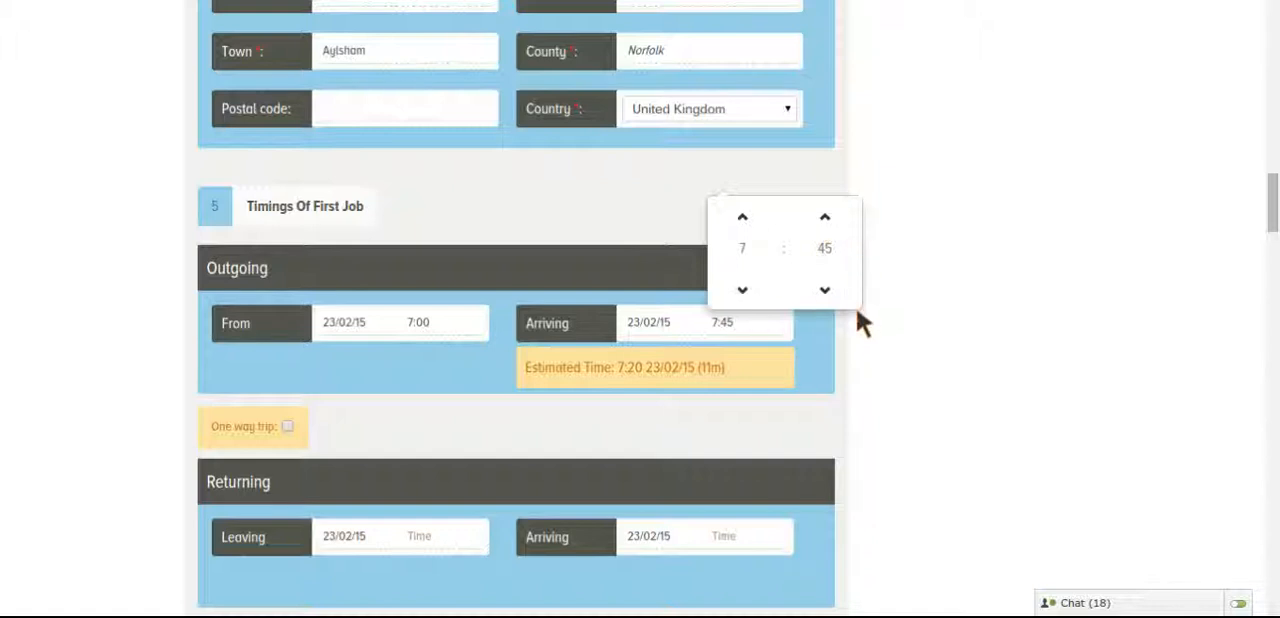
left_click(493, 370)
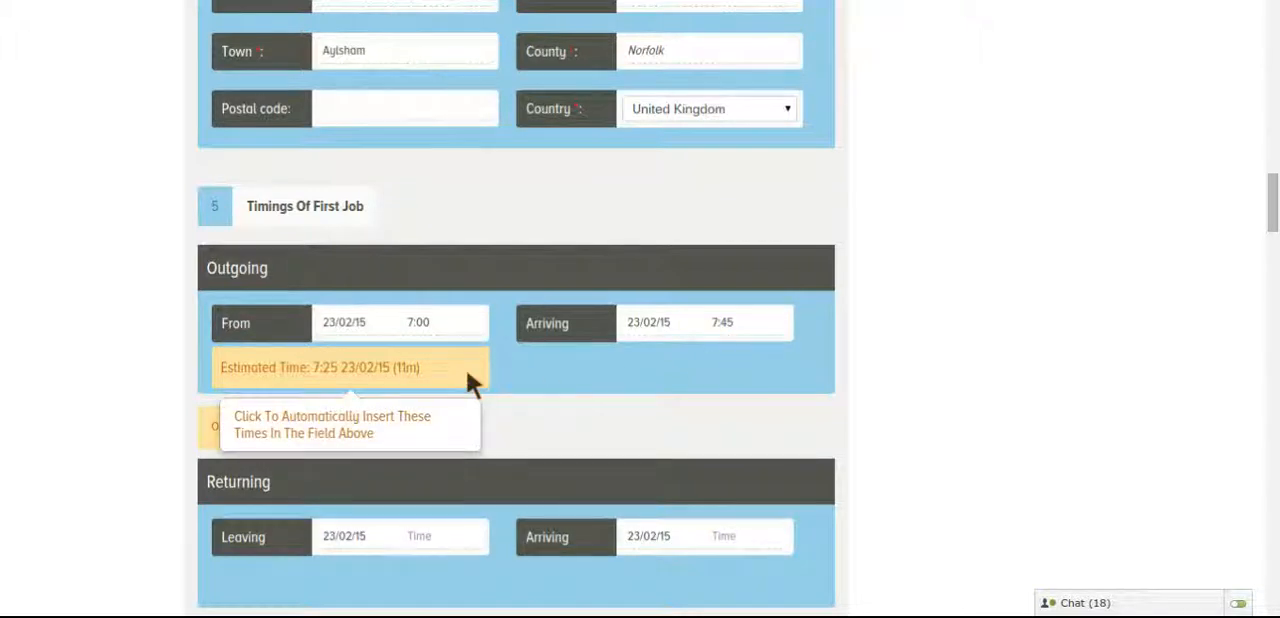
Set the leaving time of the returning journey to 15:00
scroll(686, 361, "down", 1)
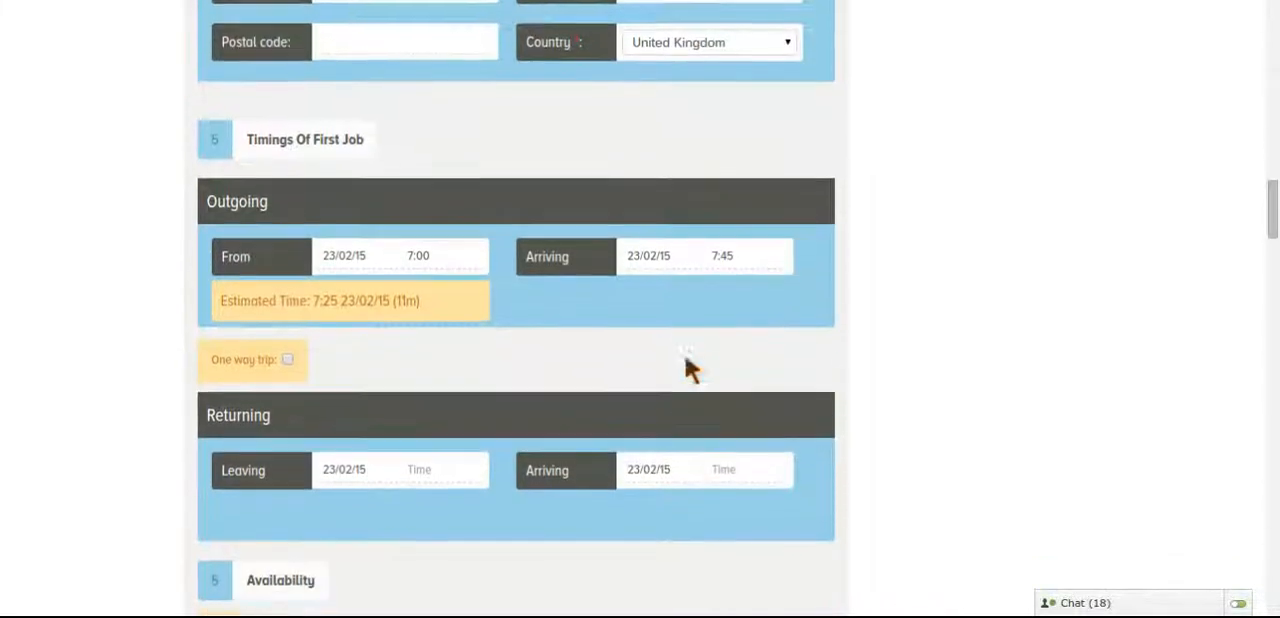
scroll(686, 362, "down", 2)
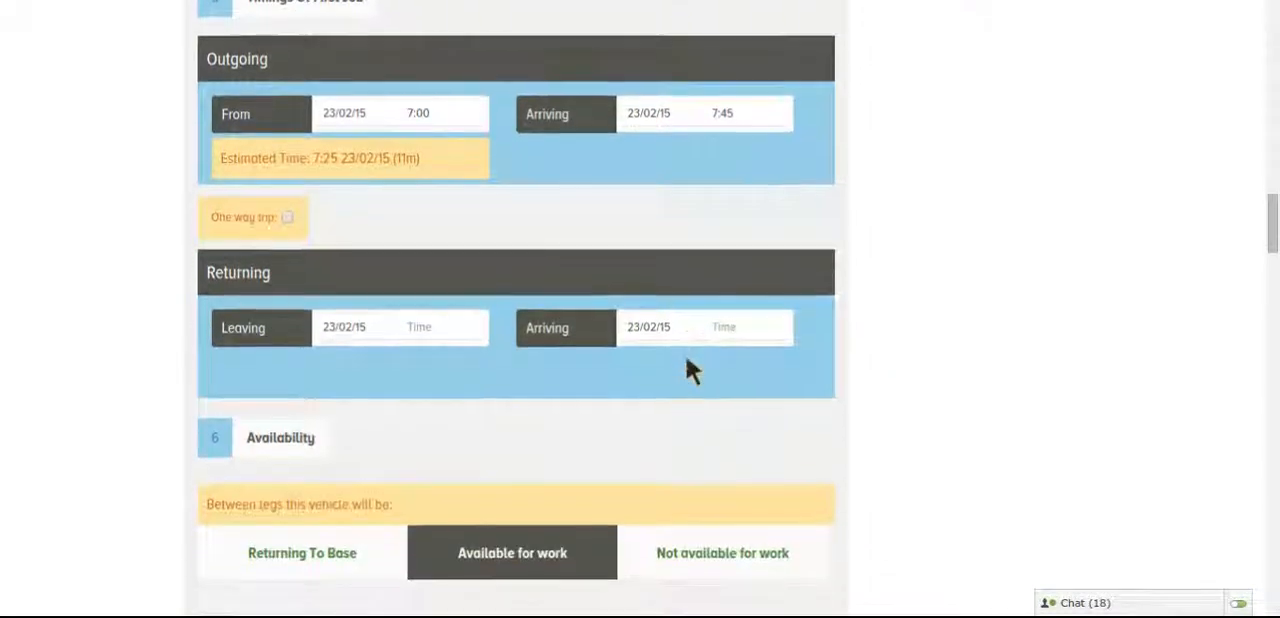
left_click(417, 325)
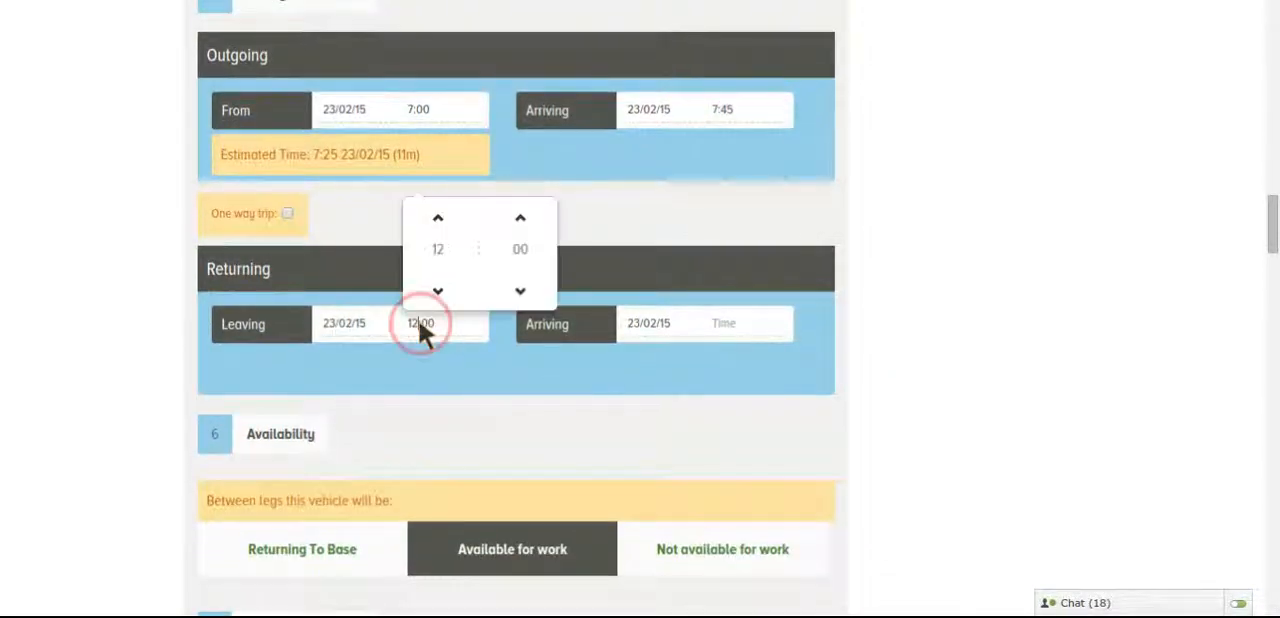
left_click(443, 218)
left_click(443, 218)
left_click(443, 218)
left_click(443, 218)
left_click(438, 291)
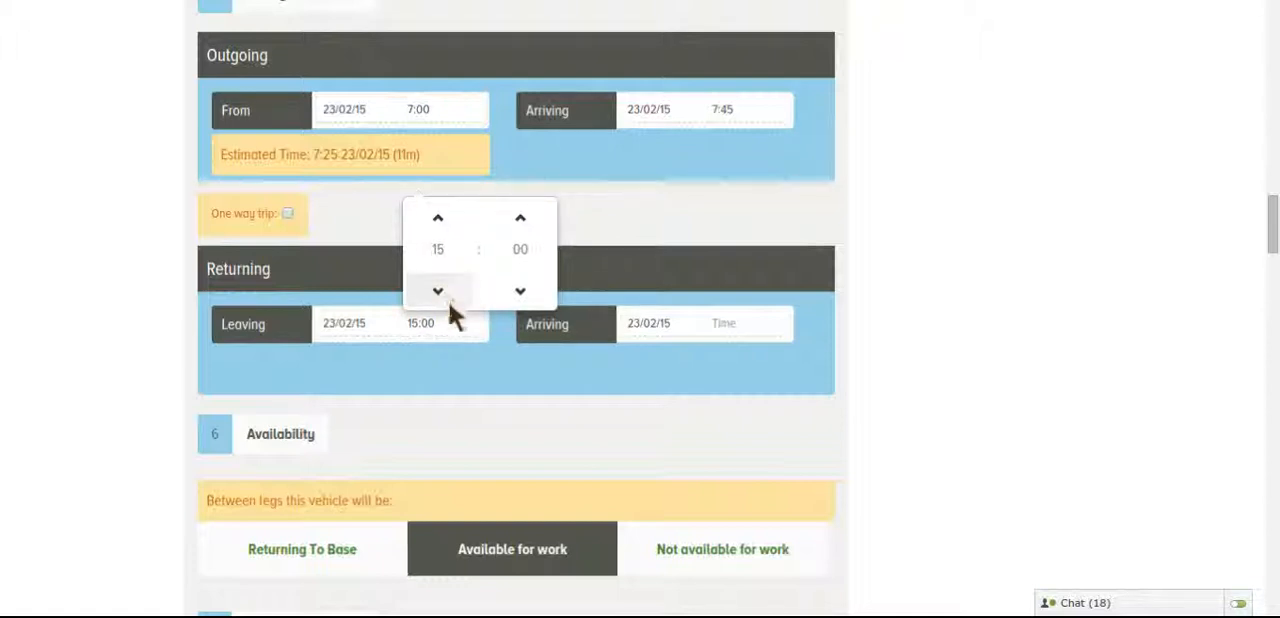
left_click(491, 365)
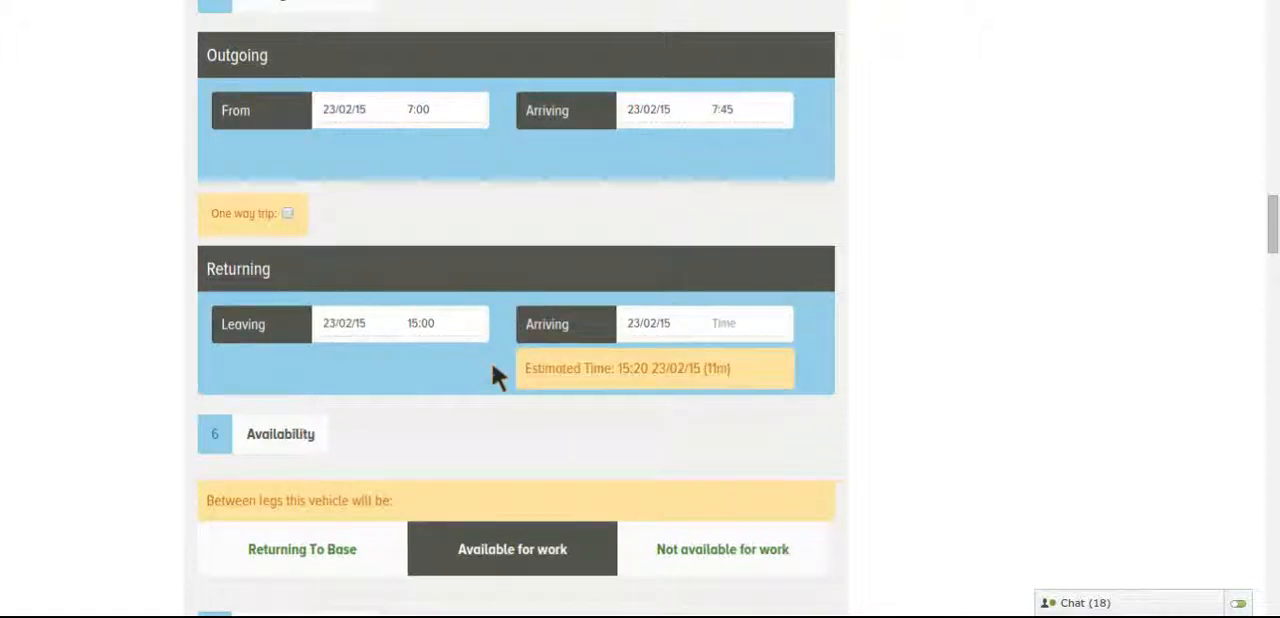
Set the arrival time of the returning journey to 15:45
left_click(726, 335)
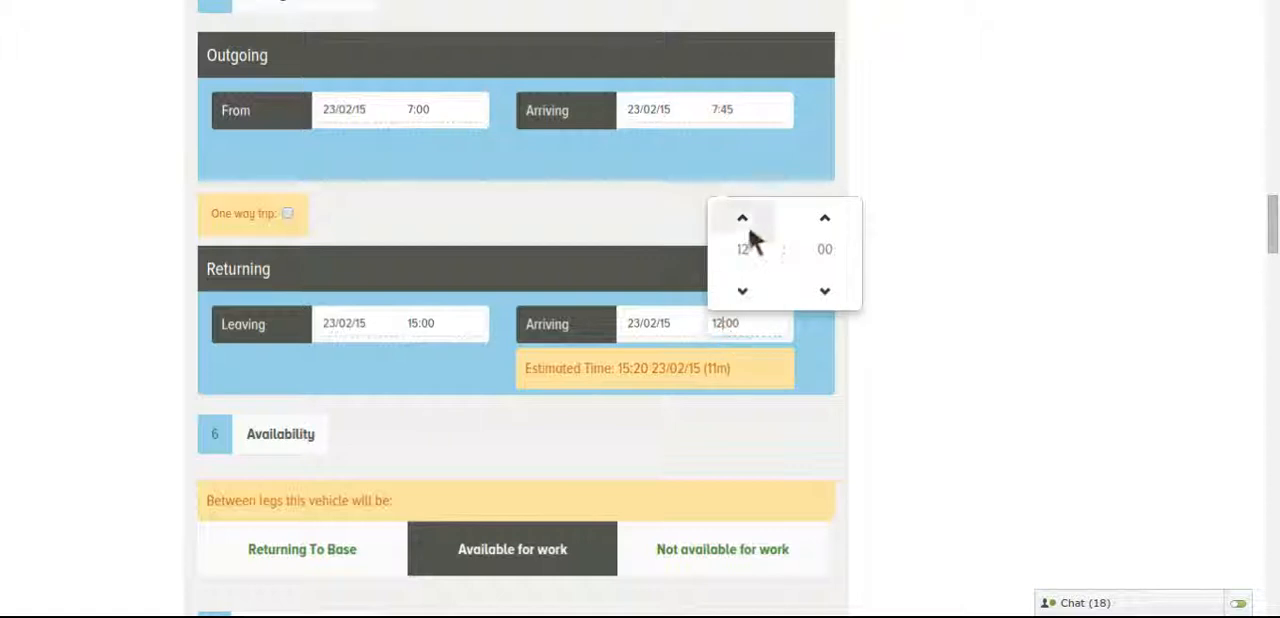
left_click(743, 218)
left_click(743, 218)
left_click(743, 218)
left_click(830, 216)
left_click(832, 216)
left_click(832, 216)
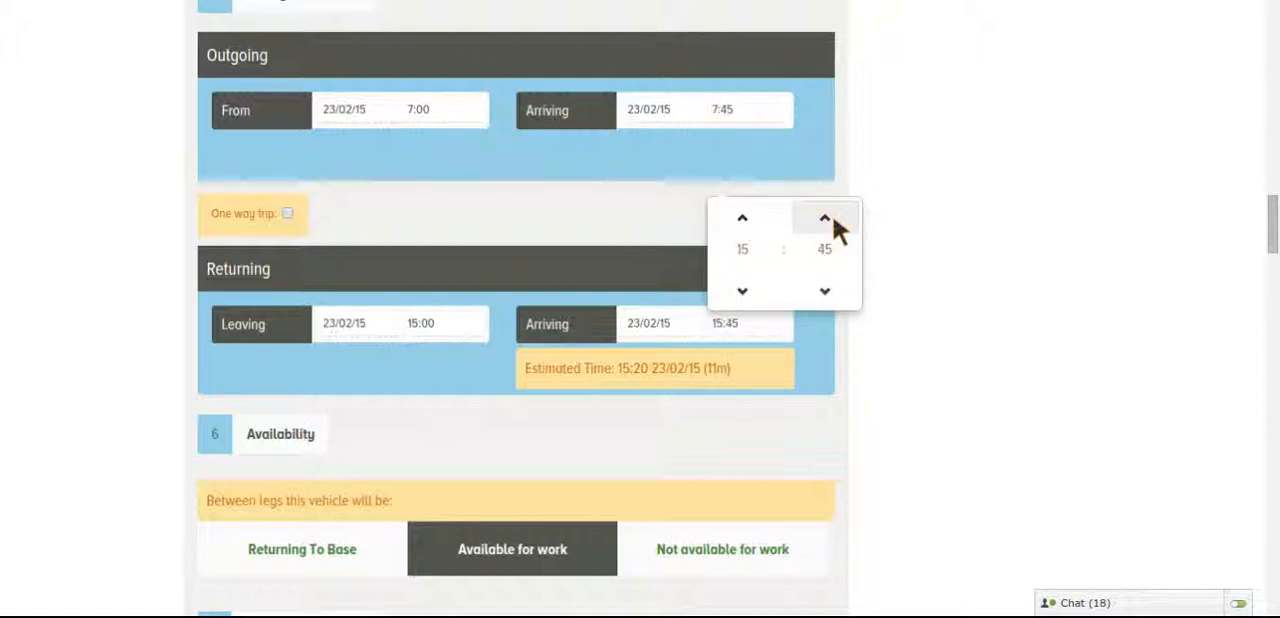
left_click(490, 360)
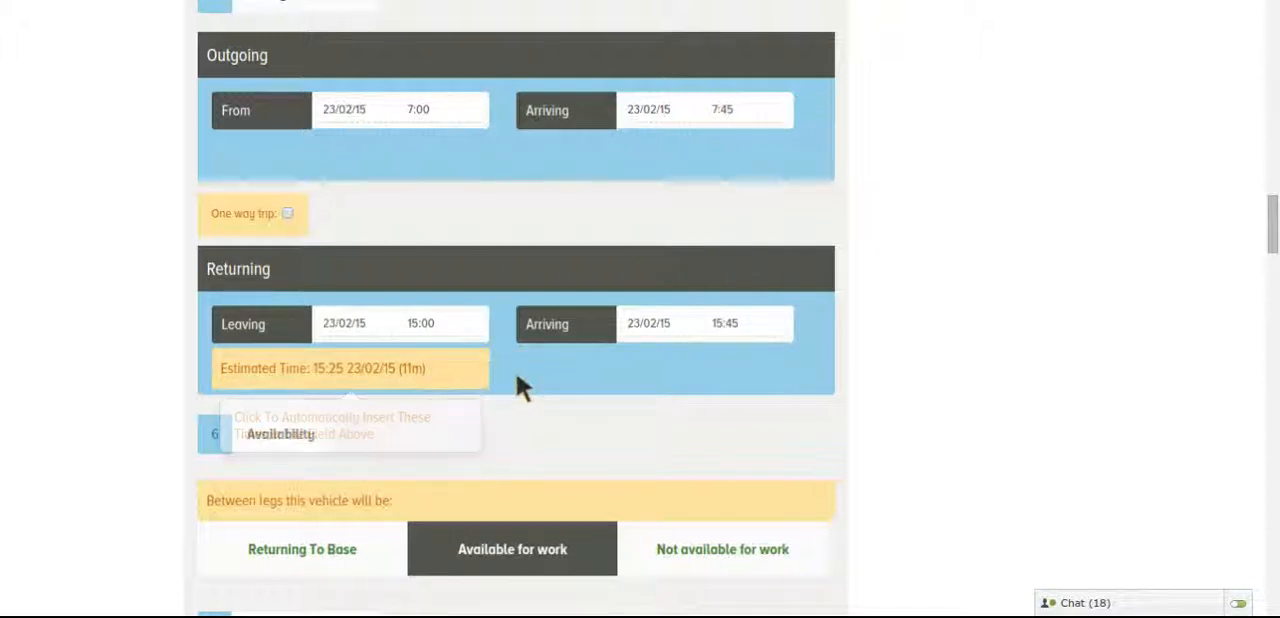
Mark the vehicle as Not available for work between the two legs
scroll(551, 390, "down", 3)
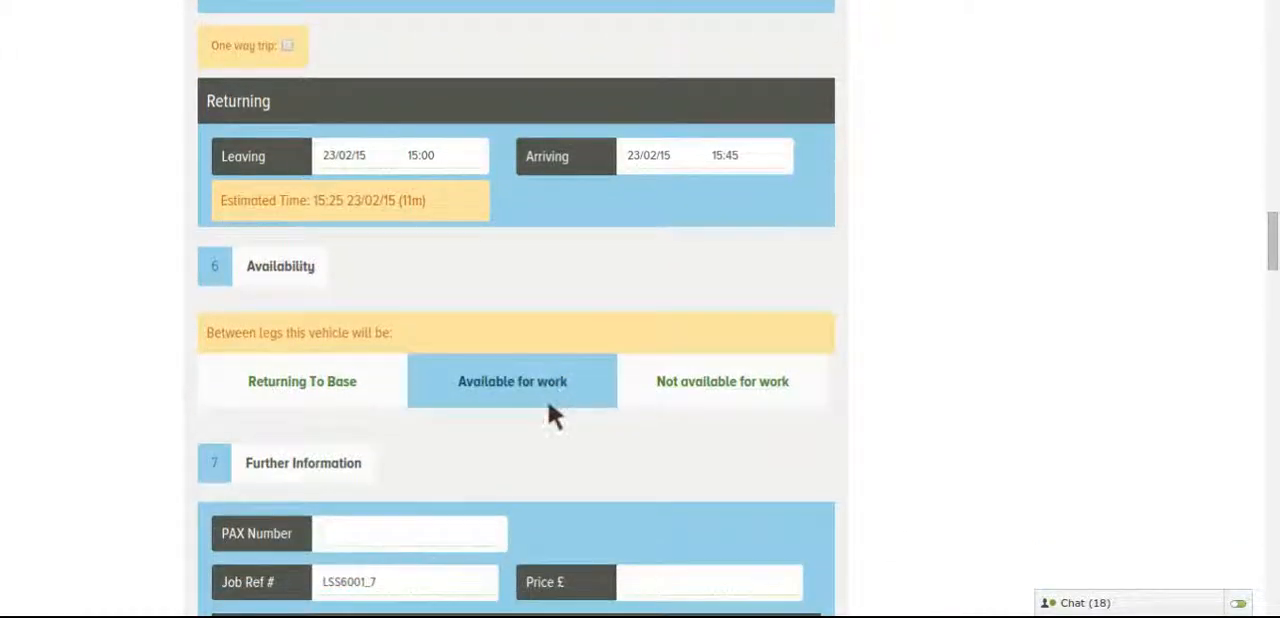
left_click(547, 400)
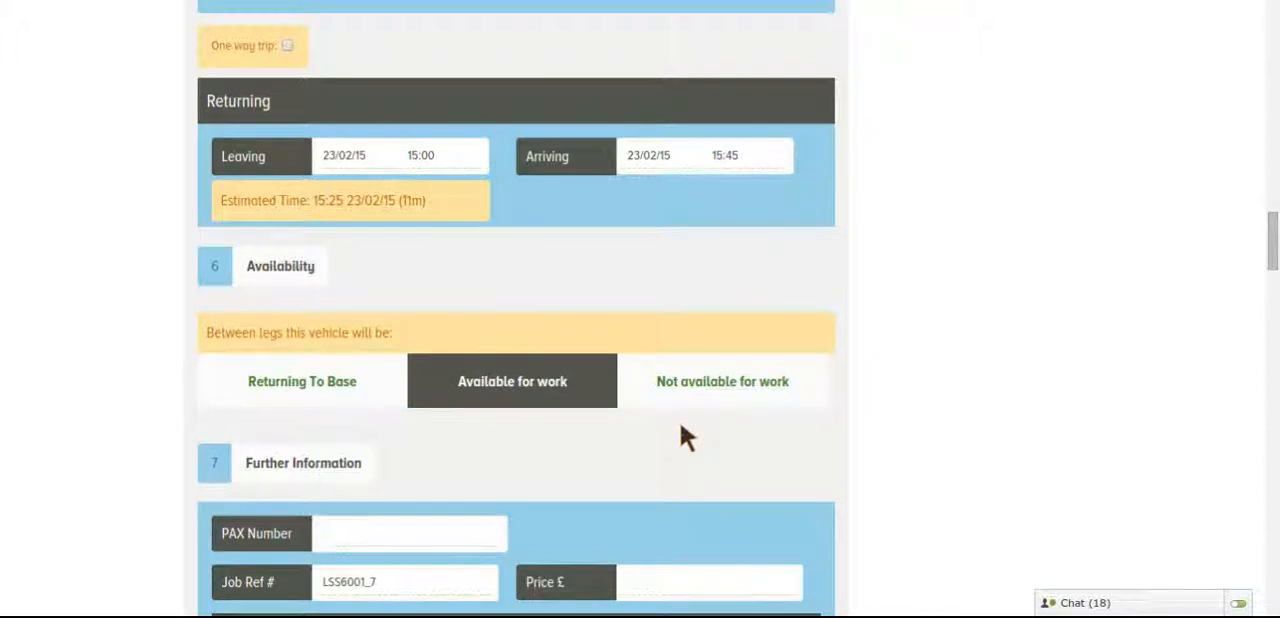
left_click(711, 392)
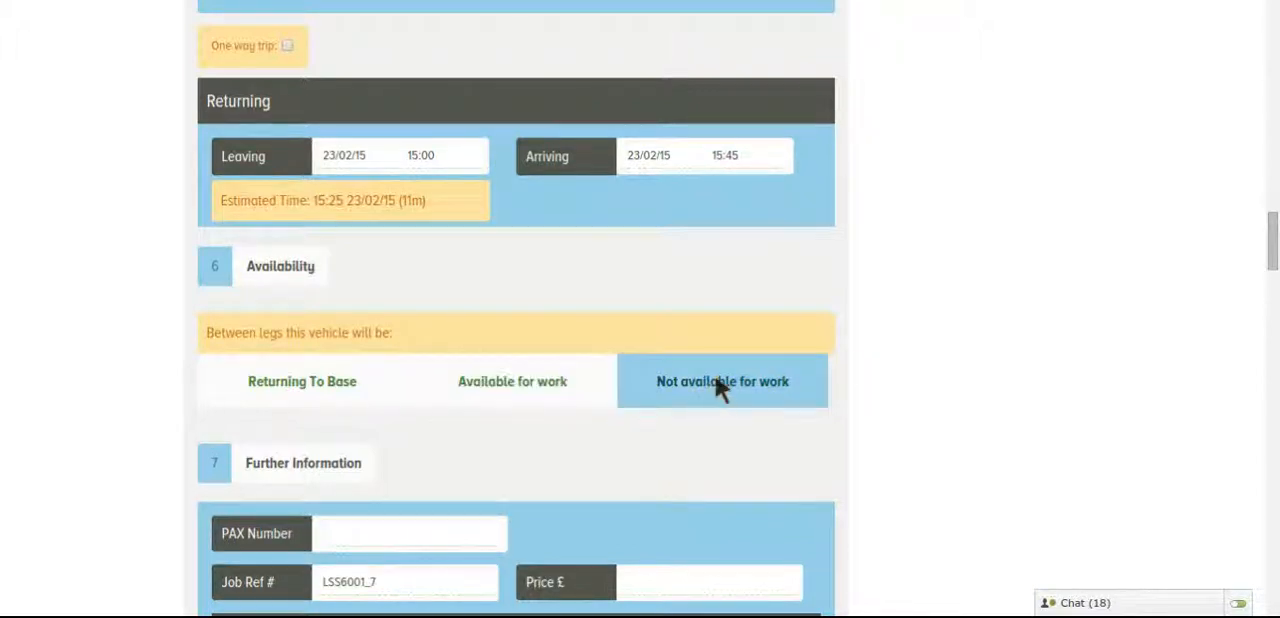
Fill in the further information with a PAX number of 29 and a price of £145
scroll(885, 340, "down", 4)
scroll(890, 343, "down", 1)
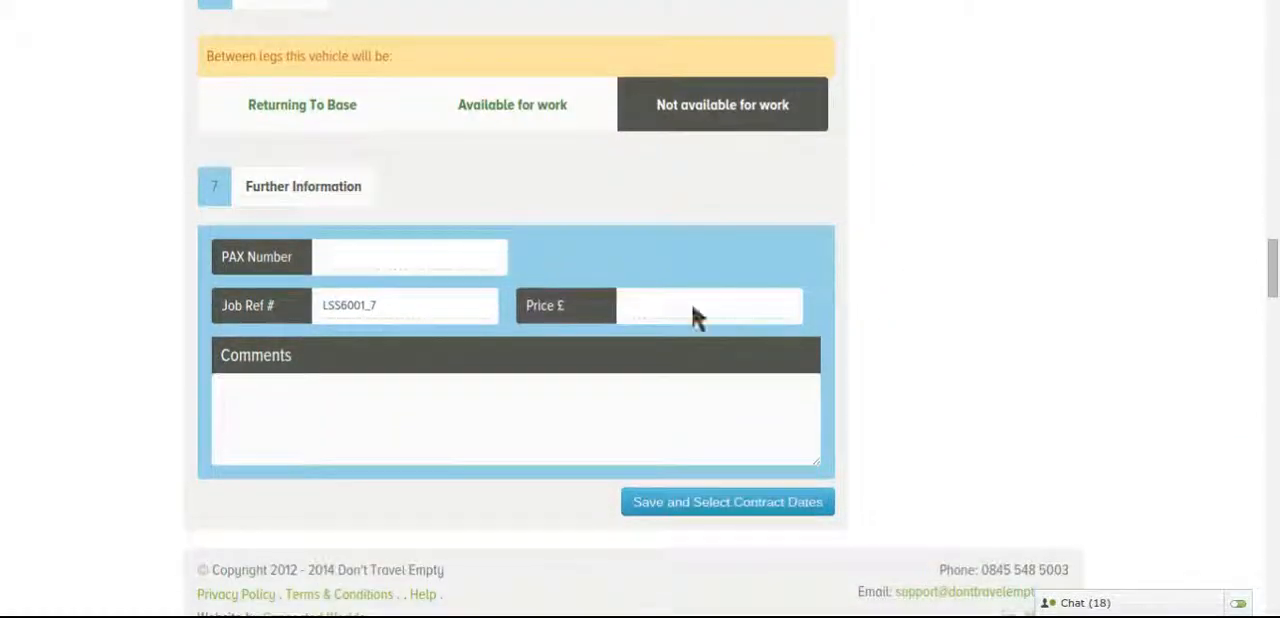
left_click(434, 258)
type("2")
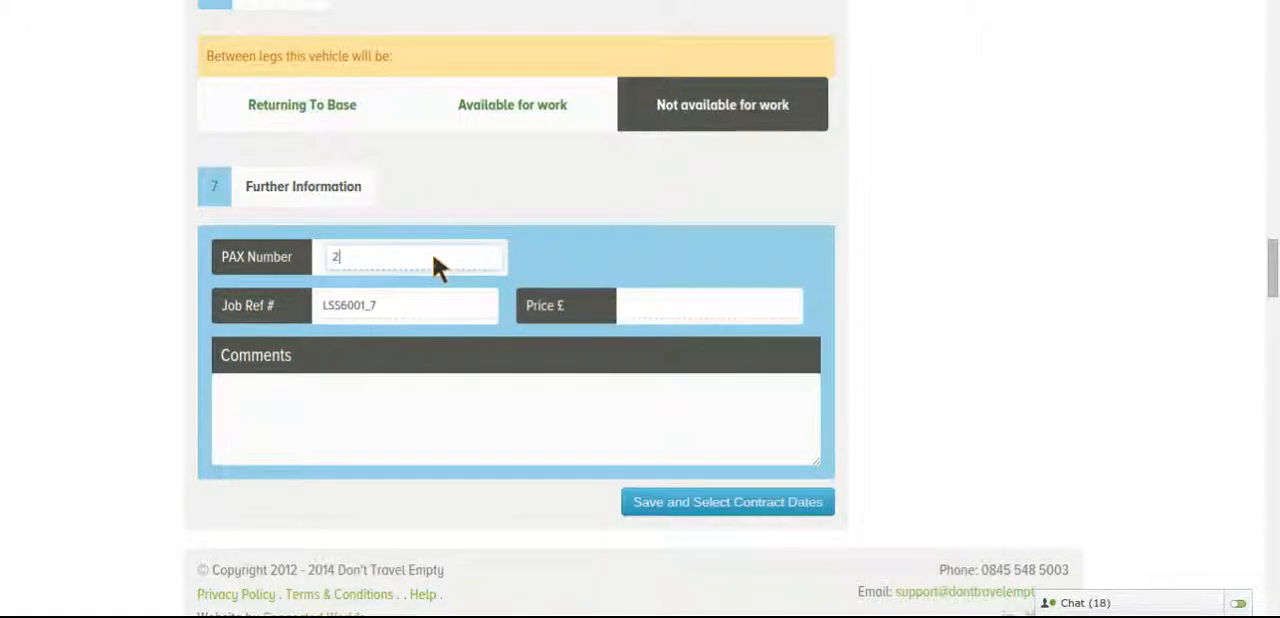
type("9")
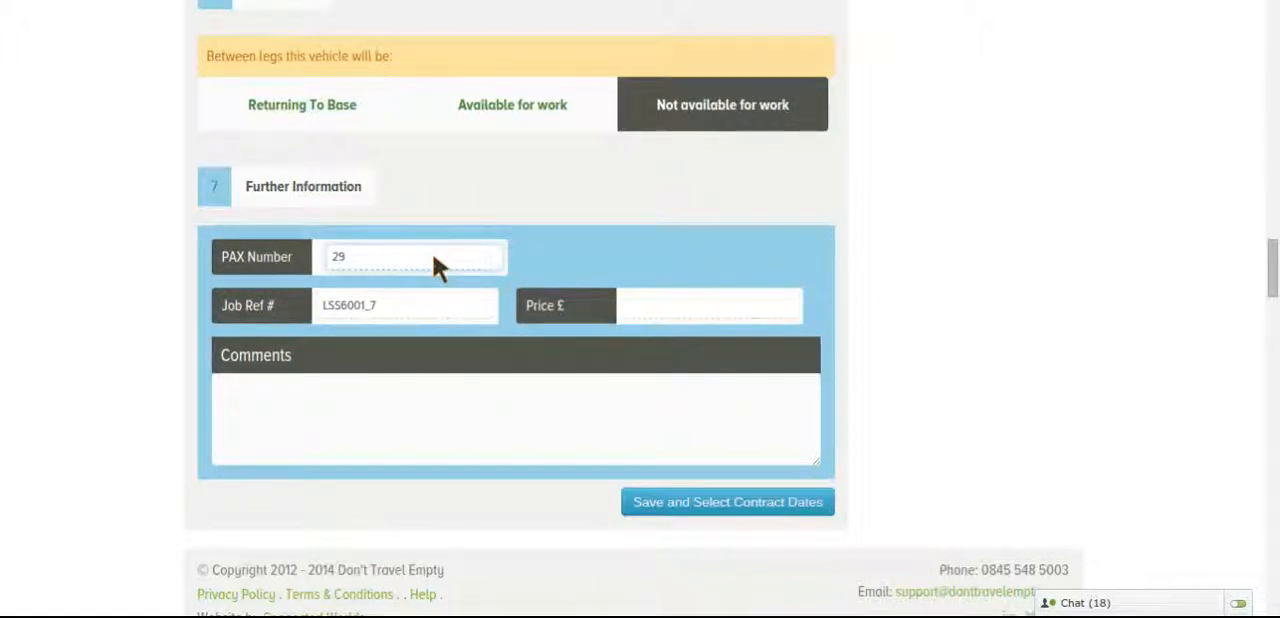
left_click(669, 308)
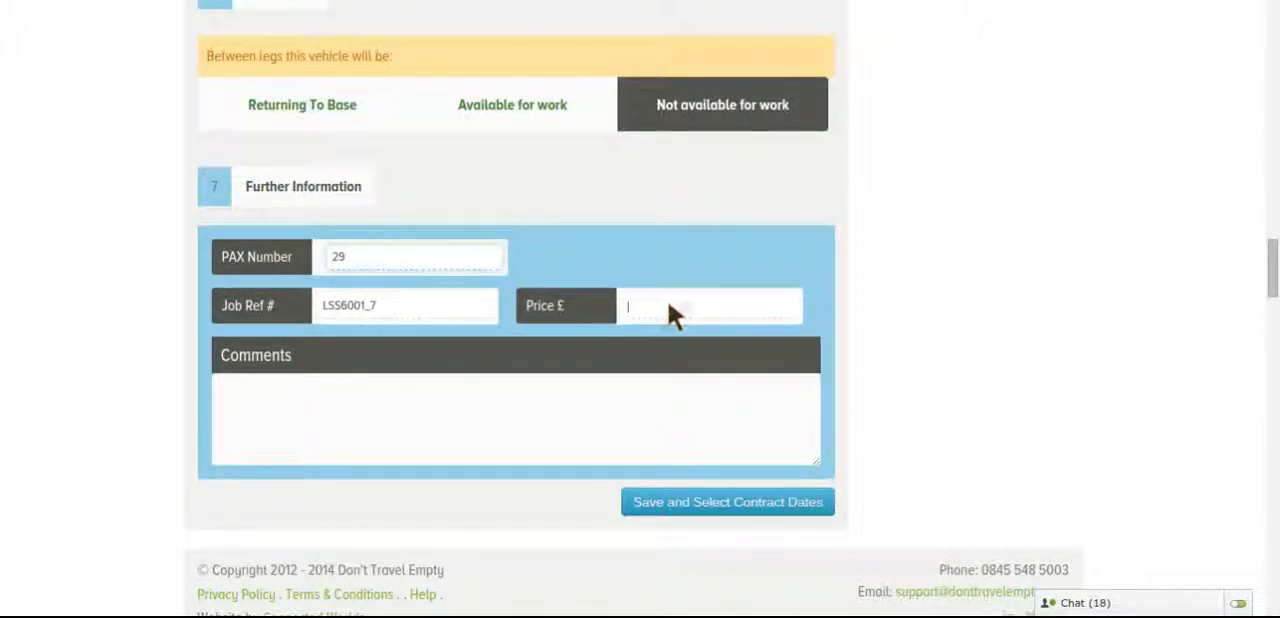
type("145")
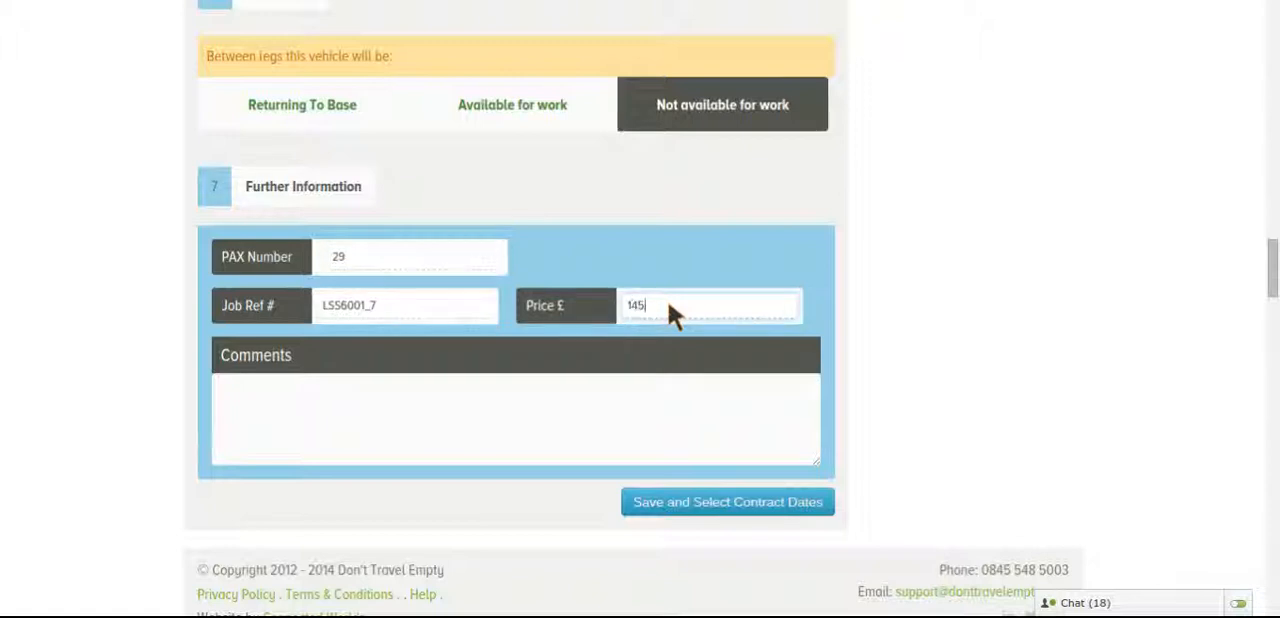
Enter "07.00 Cromer Bus Station" as the first line of the job comments
left_click(613, 390)
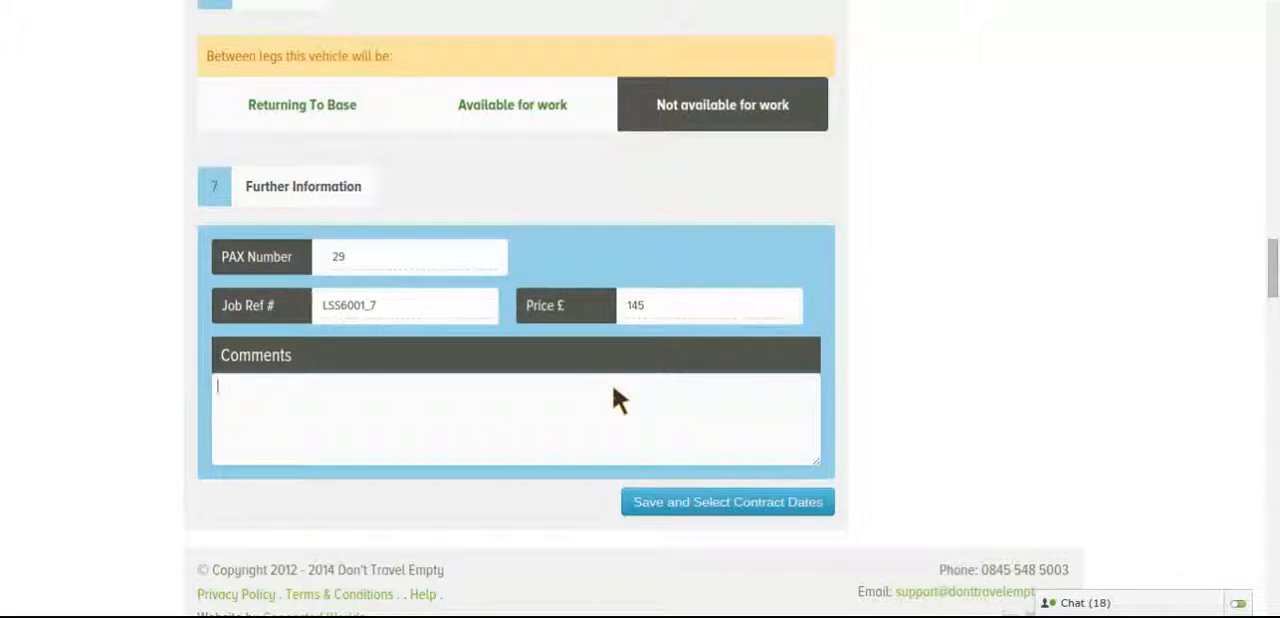
type("97")
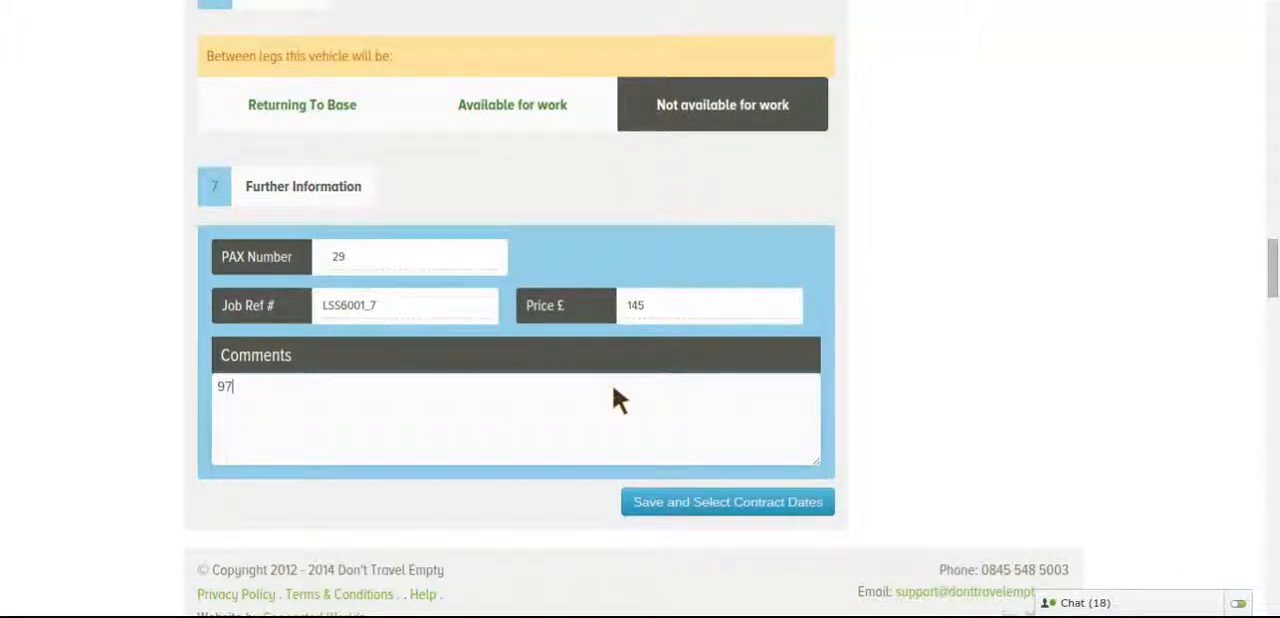
type(".00hrs")
key("BackSpace")
key("BackSpace")
key("BackSpace")
key("BackSpace")
key("BackSpace")
key("BackSpace")
key("BackSpace")
key("BackSpace")
type("07.00 Cromer Bus S")
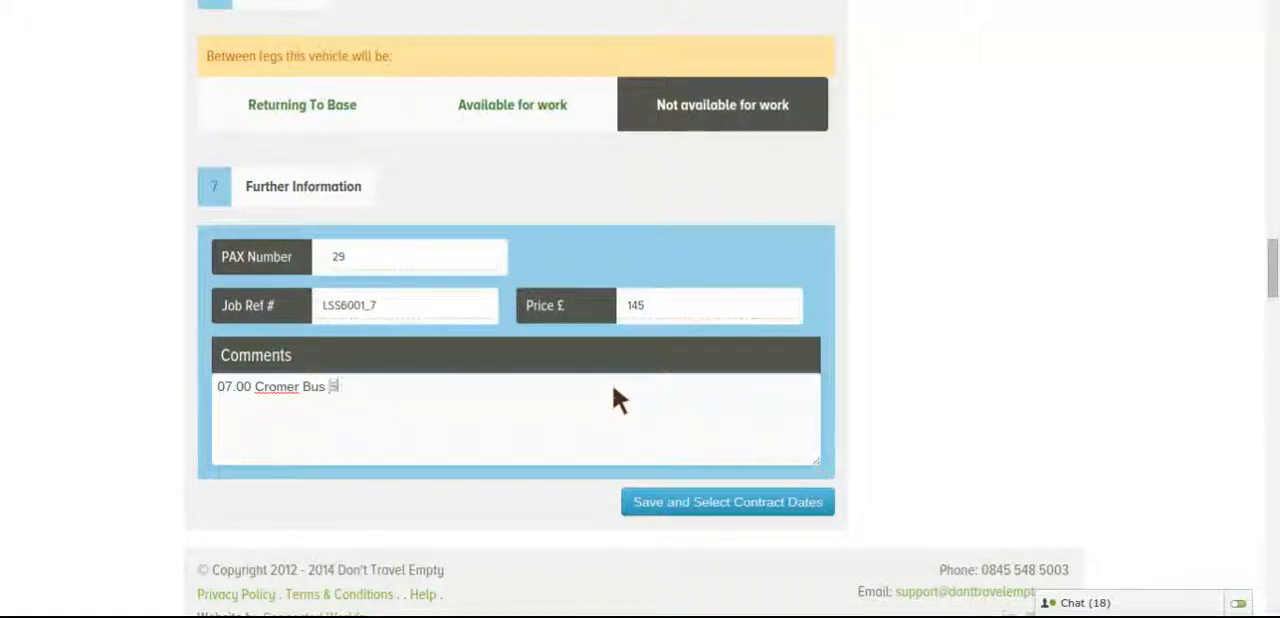
type("tation")
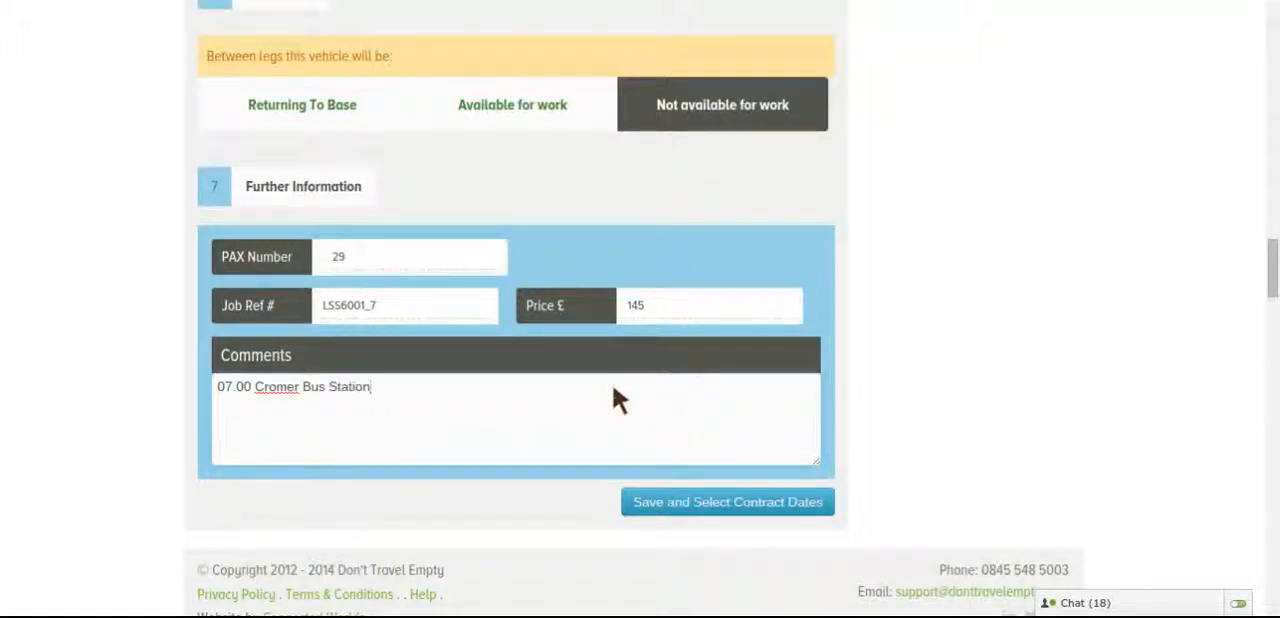
Add the comment line "07.10 hrs Cromer Bus Stop" and the time 15.45 to the job comments
key("Return")
type("07.10 hrs Cromer Bus ")
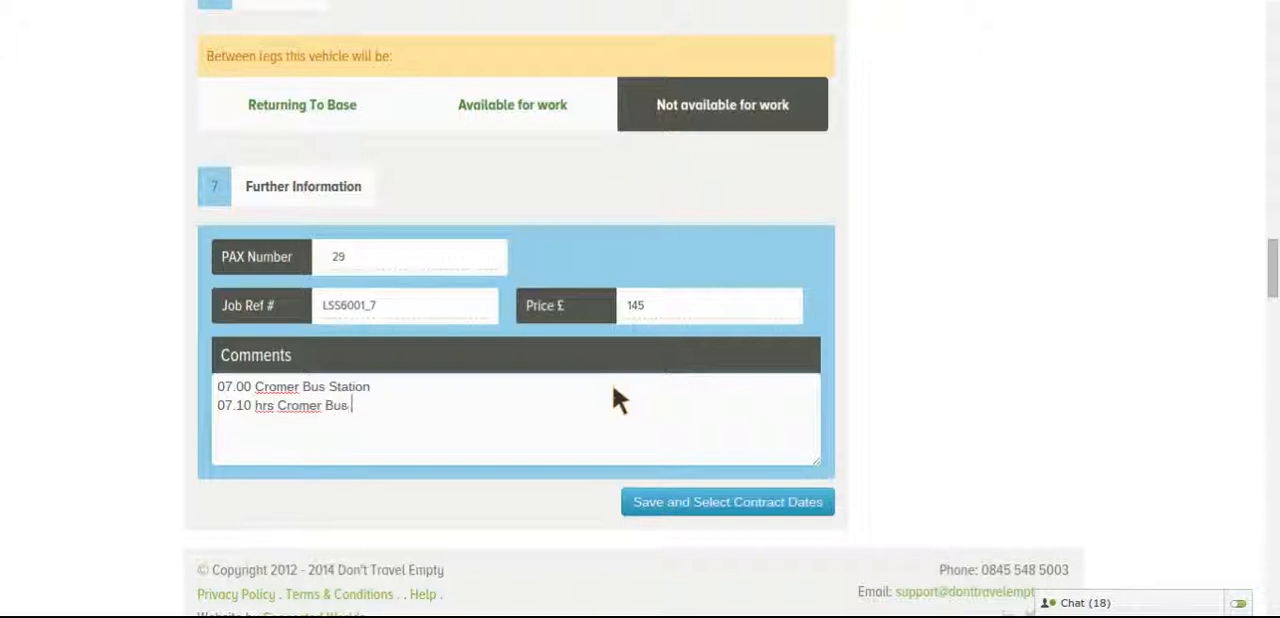
type("Stop")
left_click(515, 388)
type("15.45")
Save the job details and proceed to selecting the contract dates
left_click(737, 505)
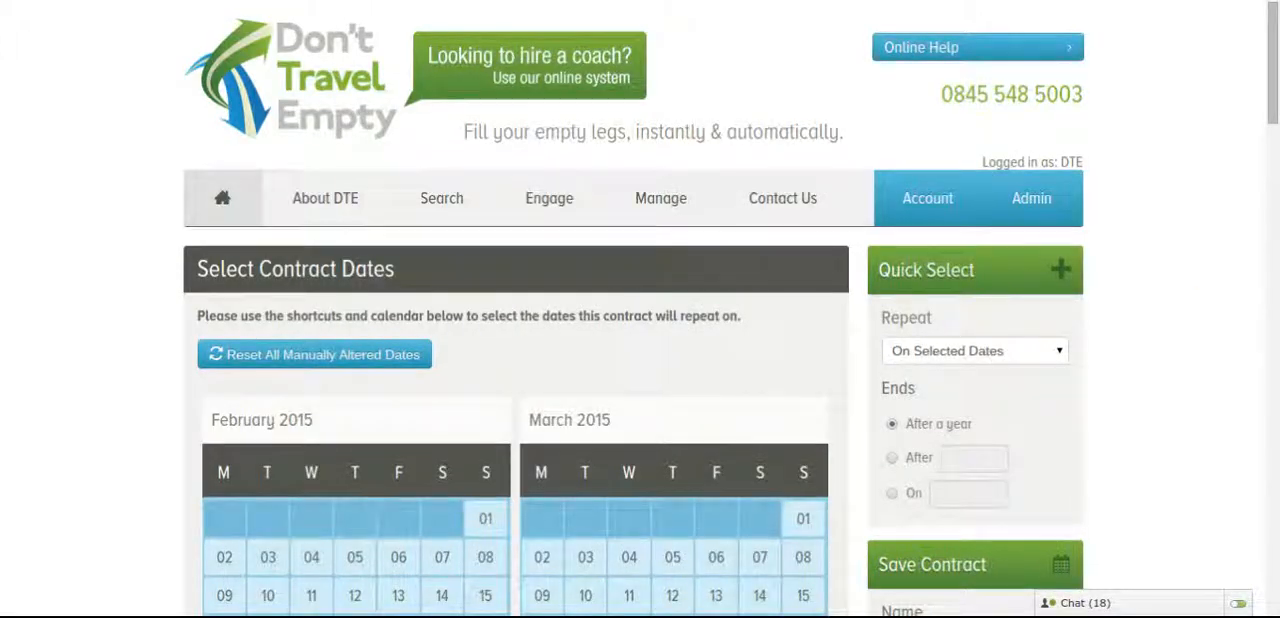
scroll(1197, 266, "down", 2)
scroll(1197, 266, "down", 5)
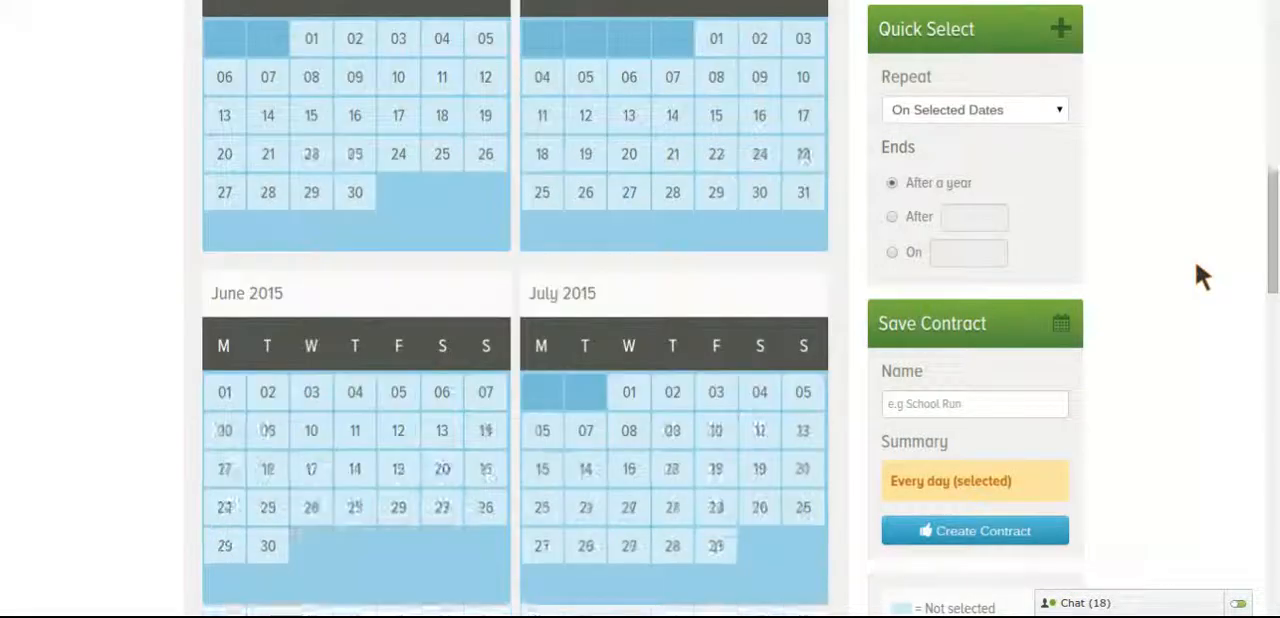
scroll(1197, 272, "up", 3)
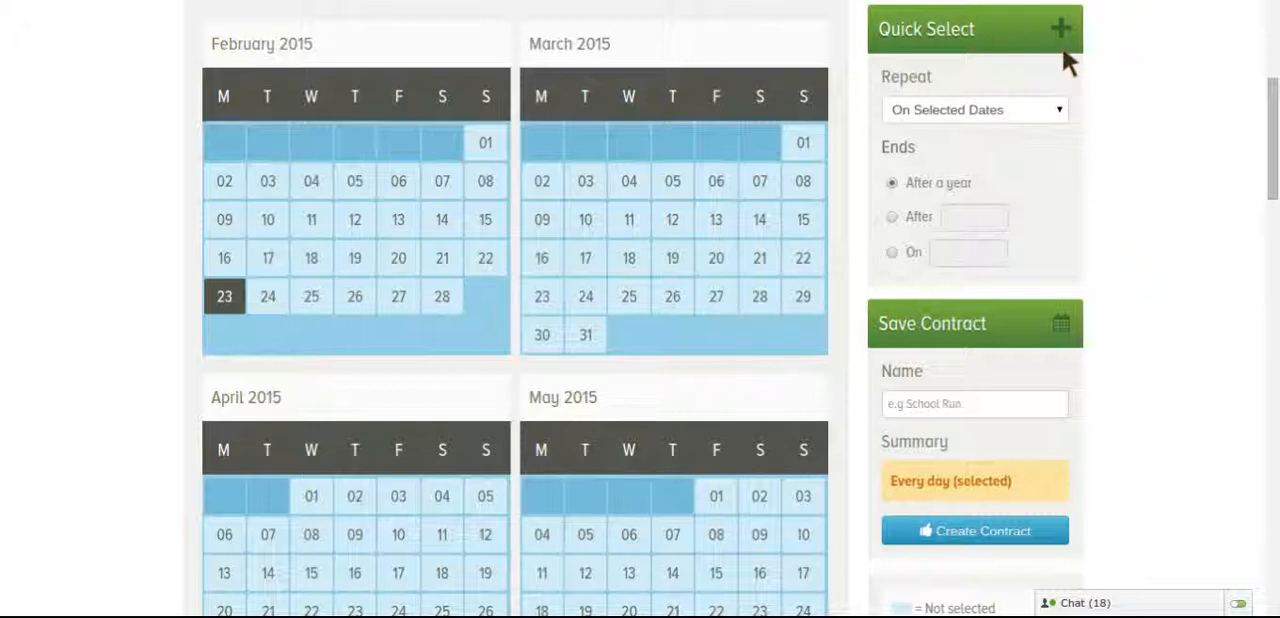
Set the contract to repeat Daily and review the dates marked in the calendars
left_click(1062, 109)
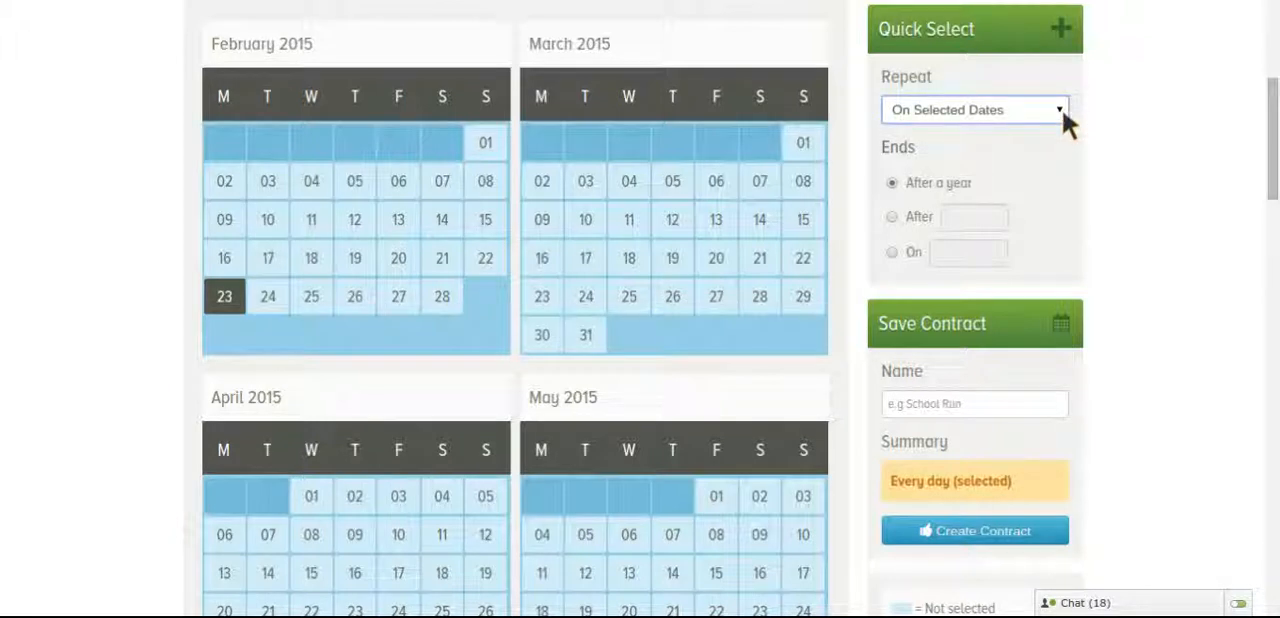
left_click(1035, 130)
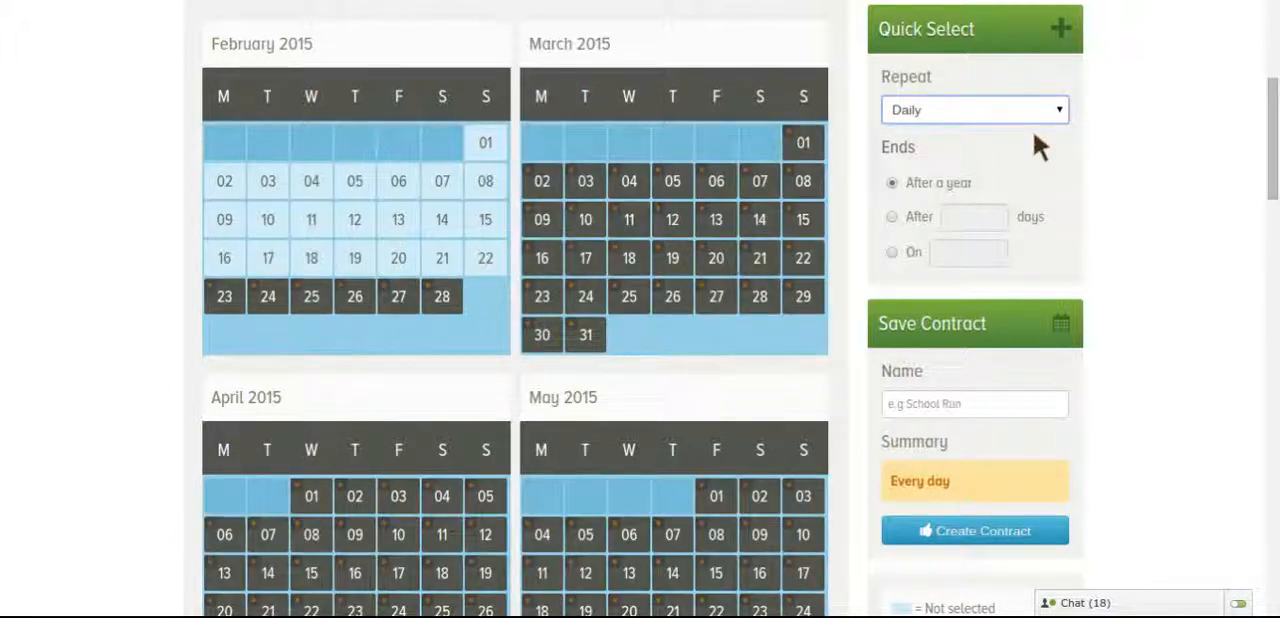
scroll(1201, 128, "down", 10)
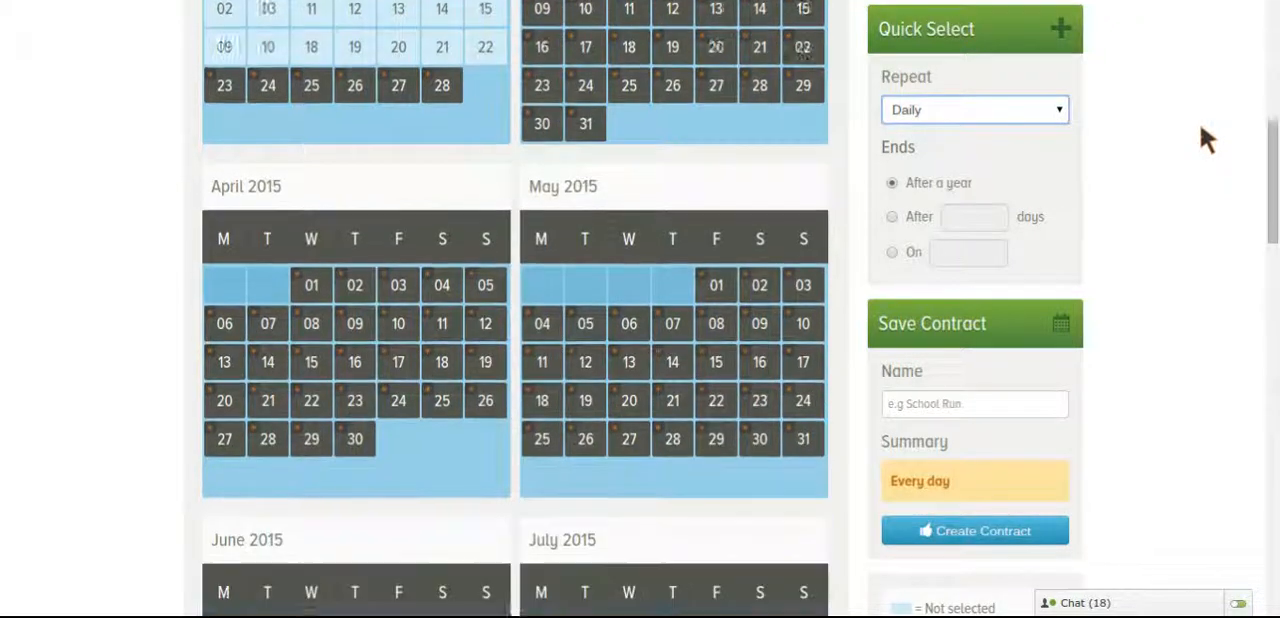
scroll(1200, 123, "up", 10)
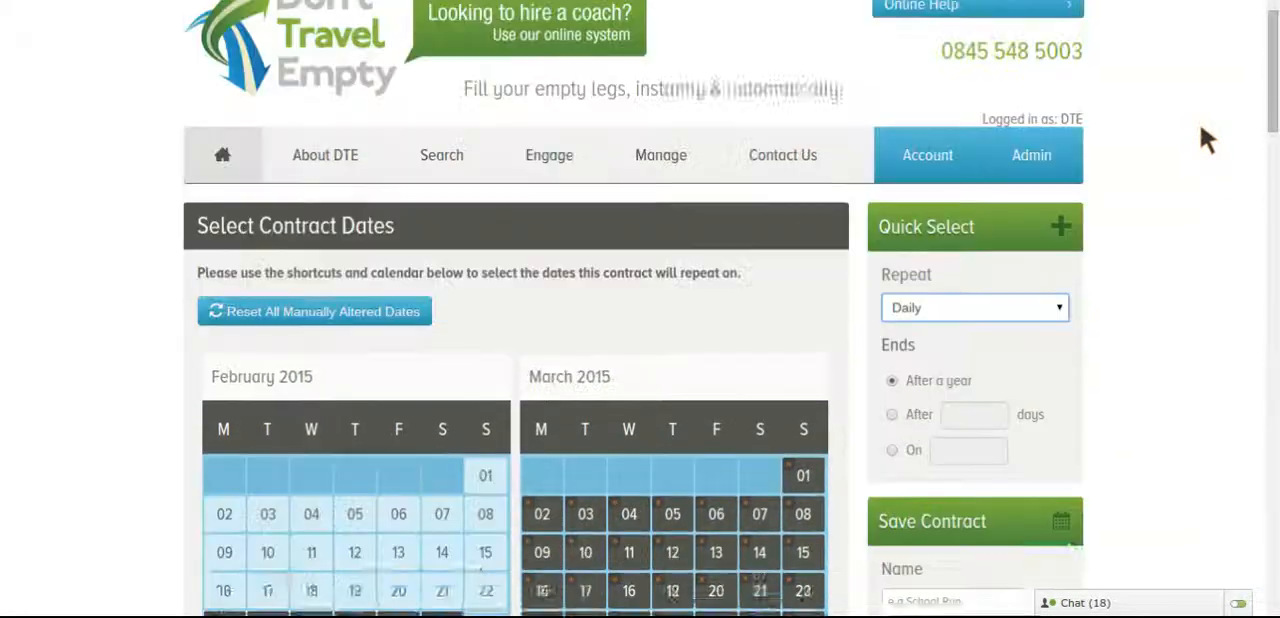
scroll(1198, 132, "down", 2)
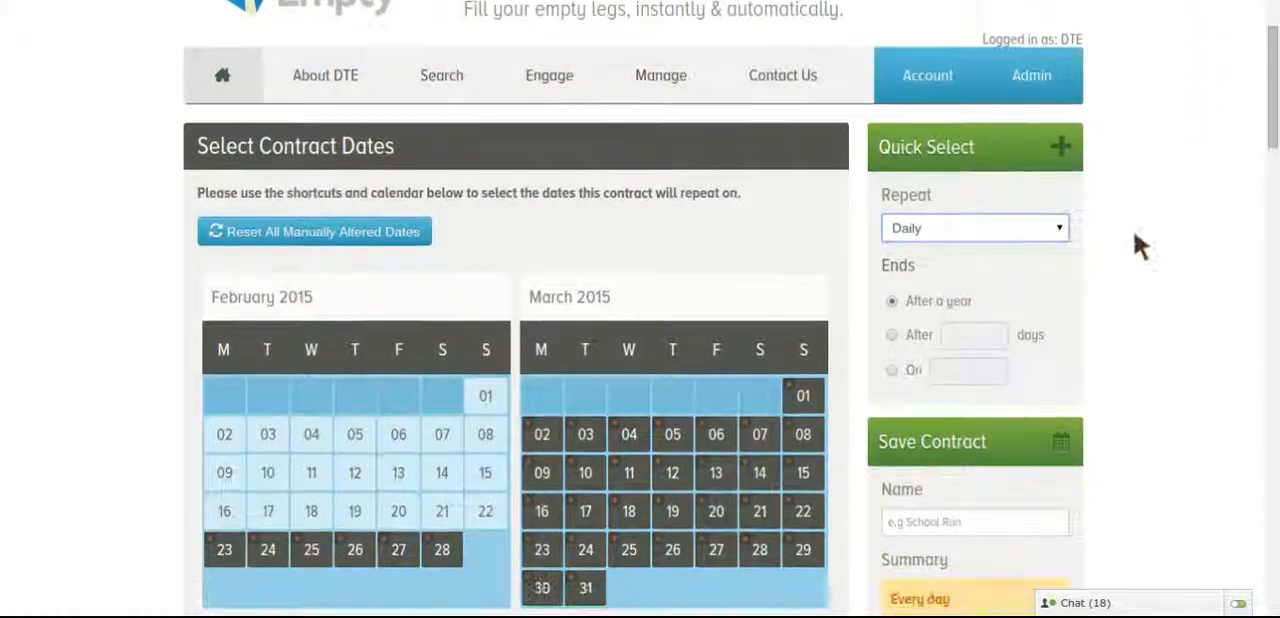
Set the contract to repeat Weekly on Monday, Tuesday, Wednesday, Thursday and Friday
left_click(1063, 229)
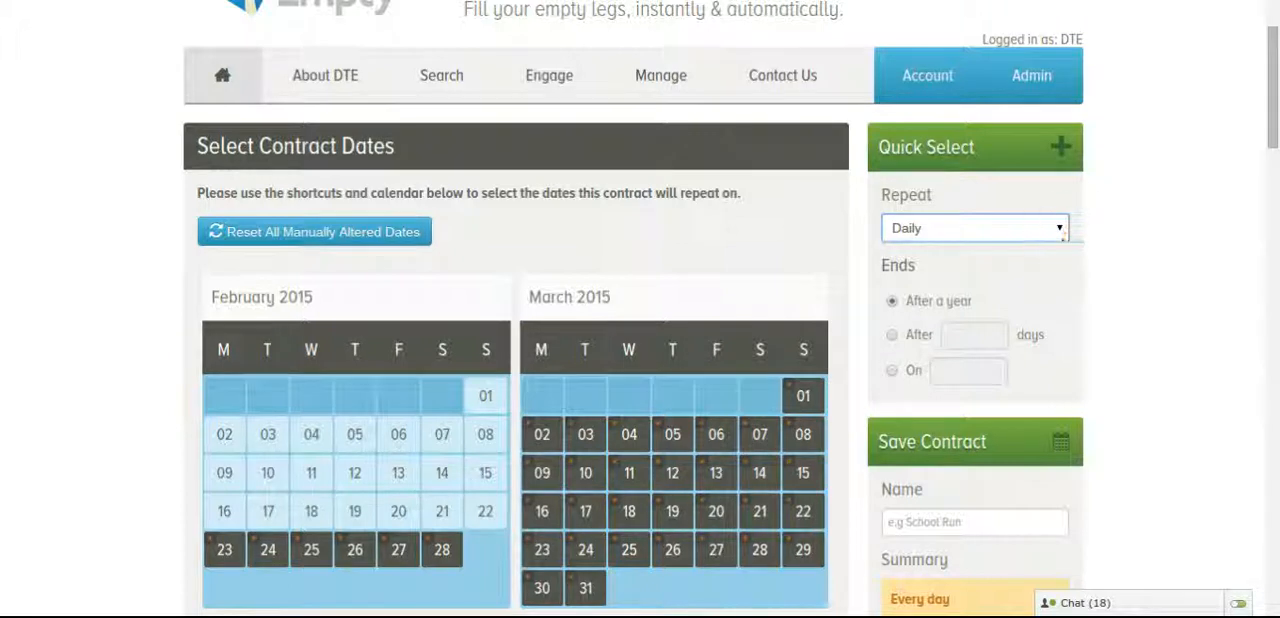
left_click(1036, 269)
scroll(1154, 234, "down", 2)
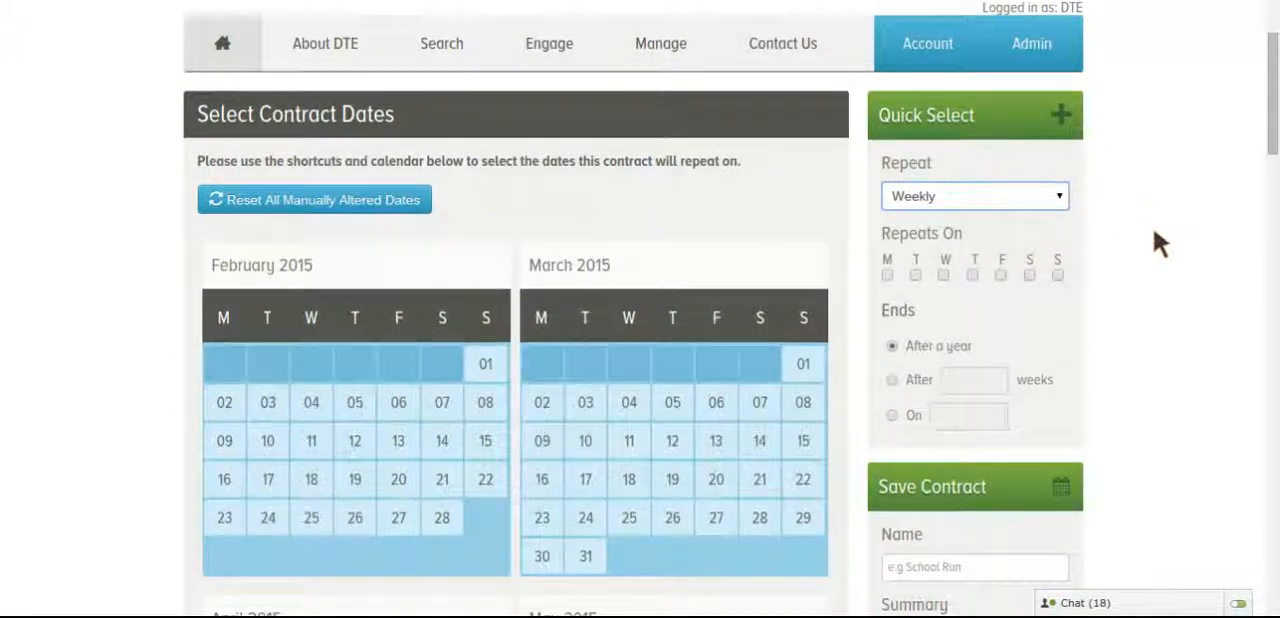
left_click(887, 189)
left_click(915, 189)
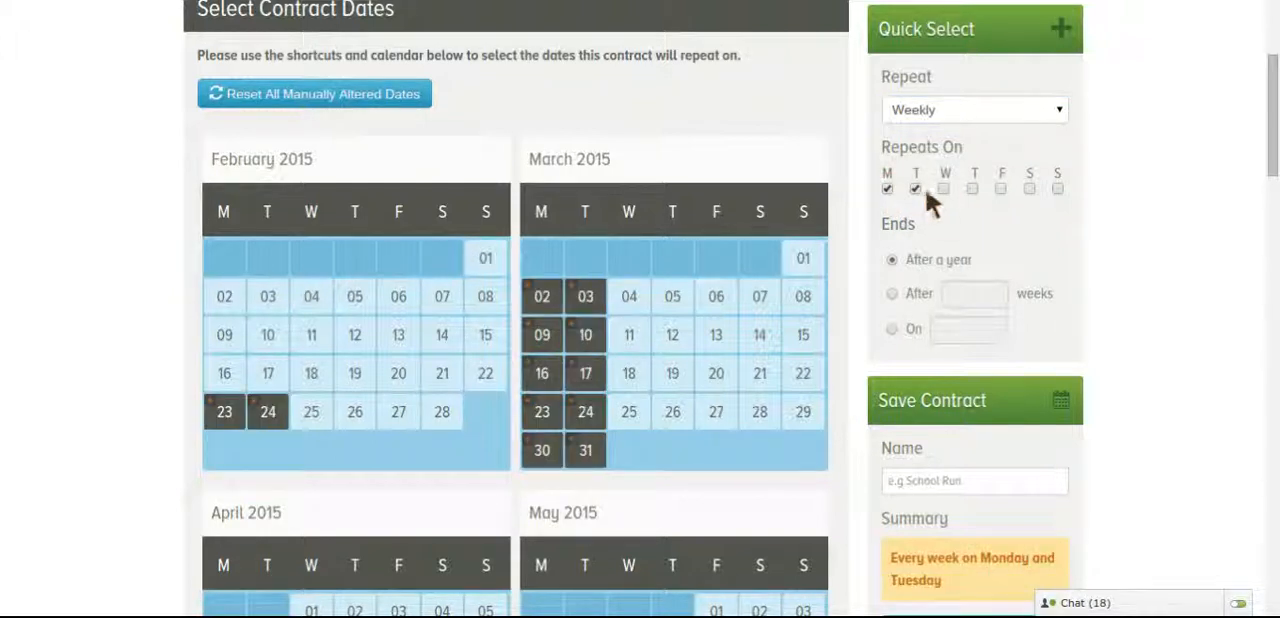
left_click(944, 189)
left_click(974, 189)
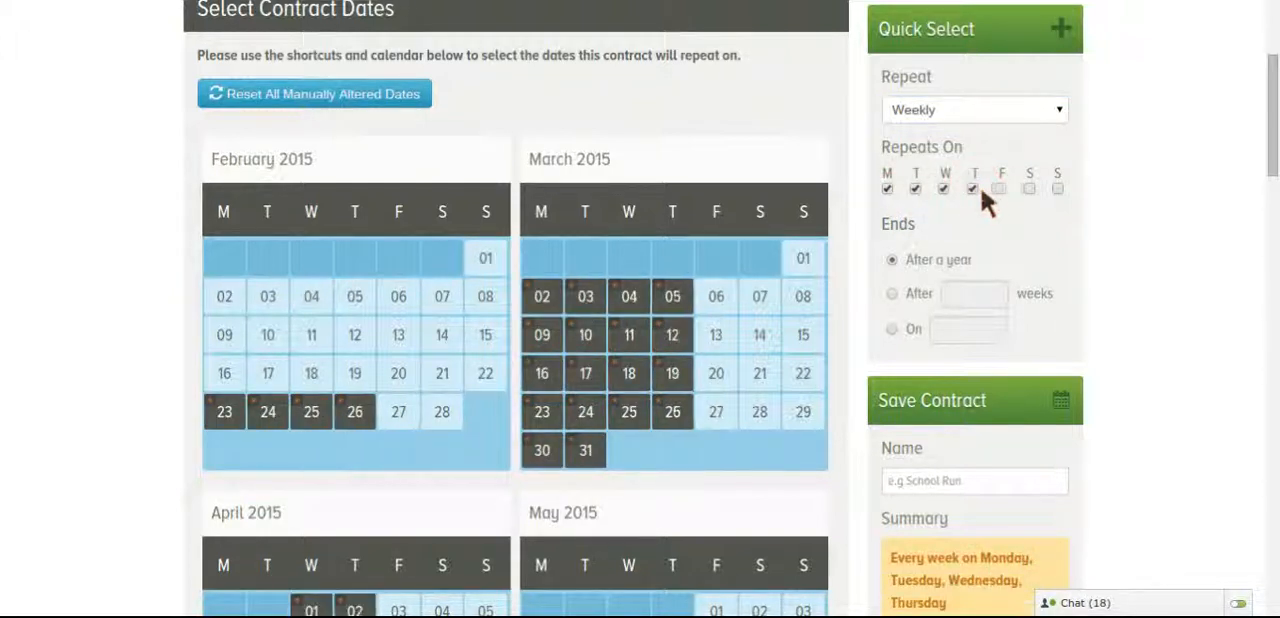
left_click(1002, 189)
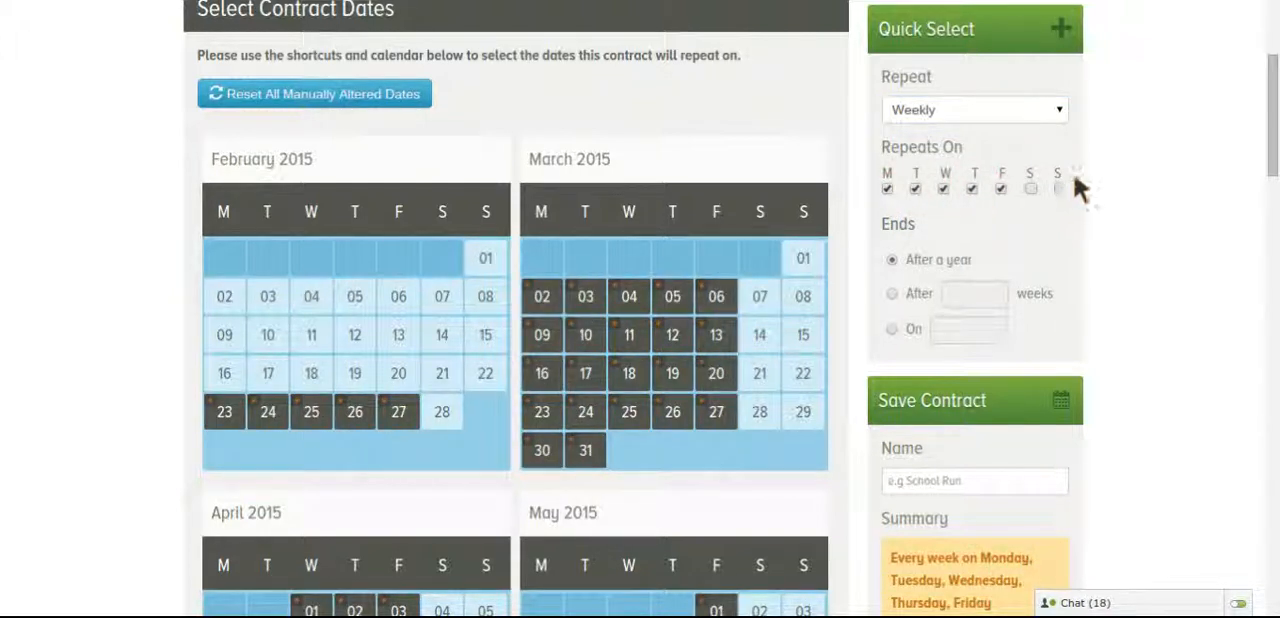
Clear all the weekdays, Monday to Friday, from the weekly repeat
scroll(1112, 186, "down", 5)
scroll(1111, 178, "up", 6)
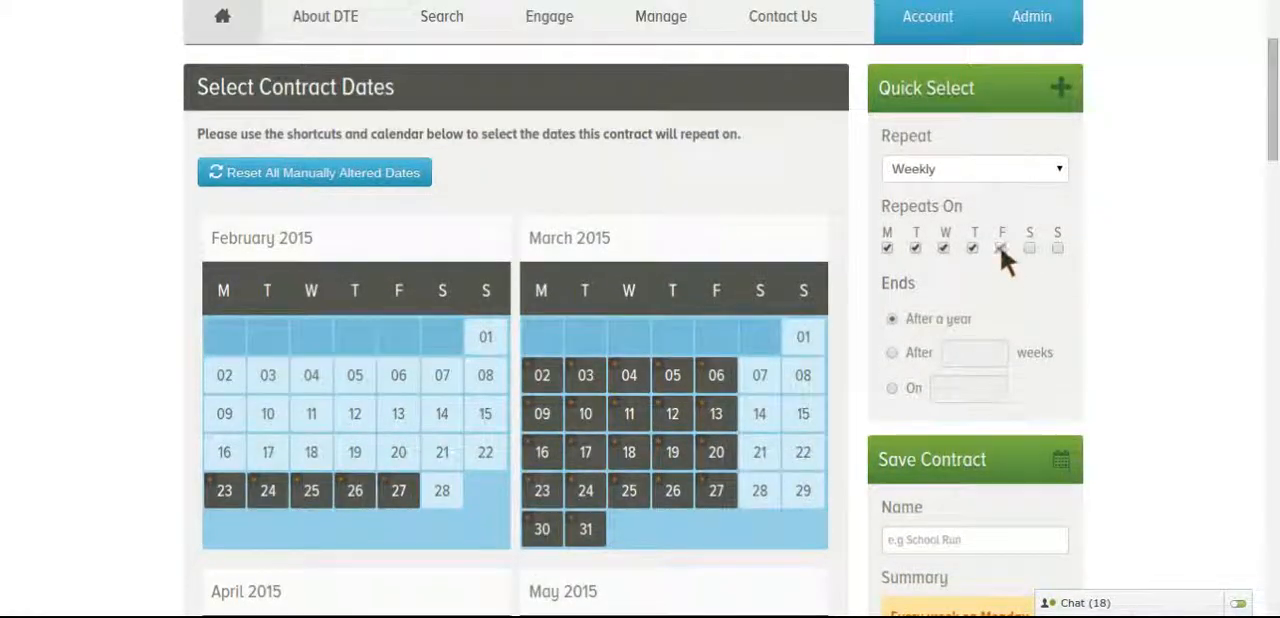
left_click(1000, 248)
left_click(972, 248)
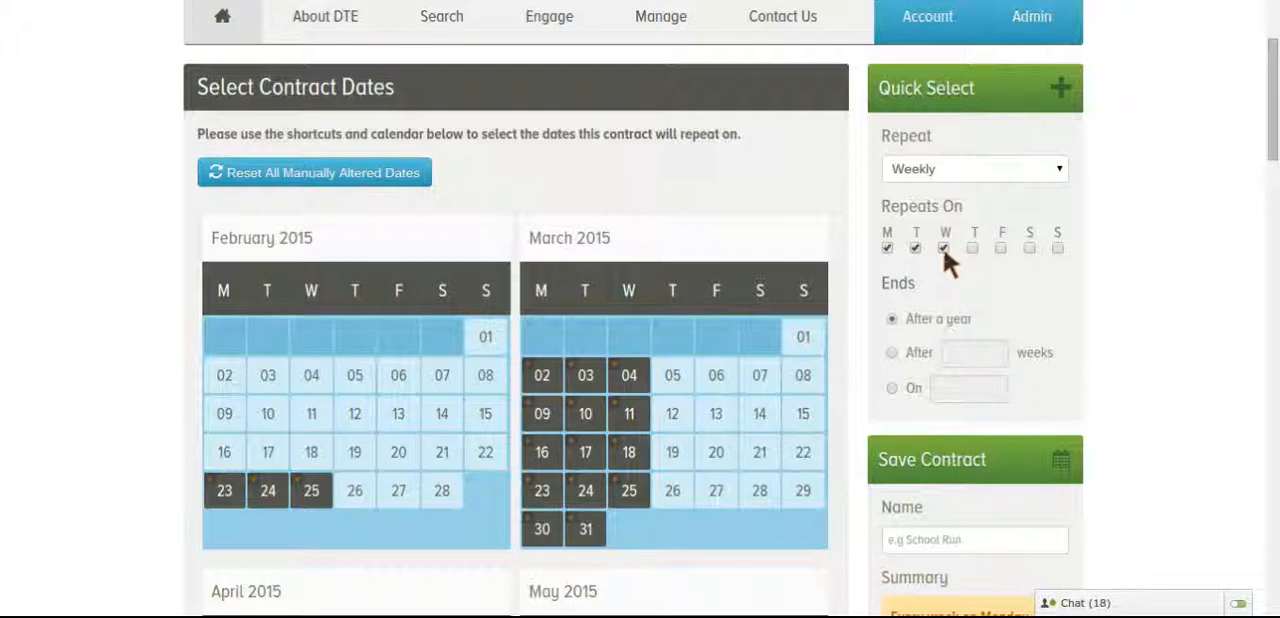
left_click(943, 248)
left_click(914, 248)
left_click(885, 247)
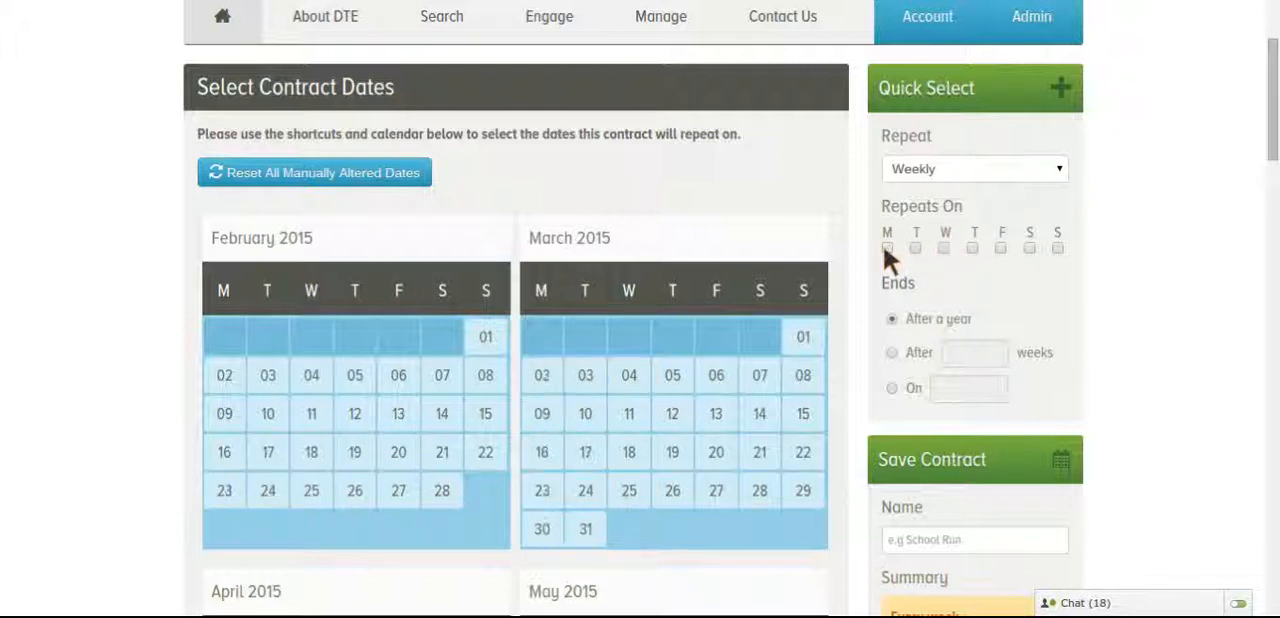
Set the contract to repeat Monthly, trying the 2nd day and the 3rd day of the month
left_click(1062, 166)
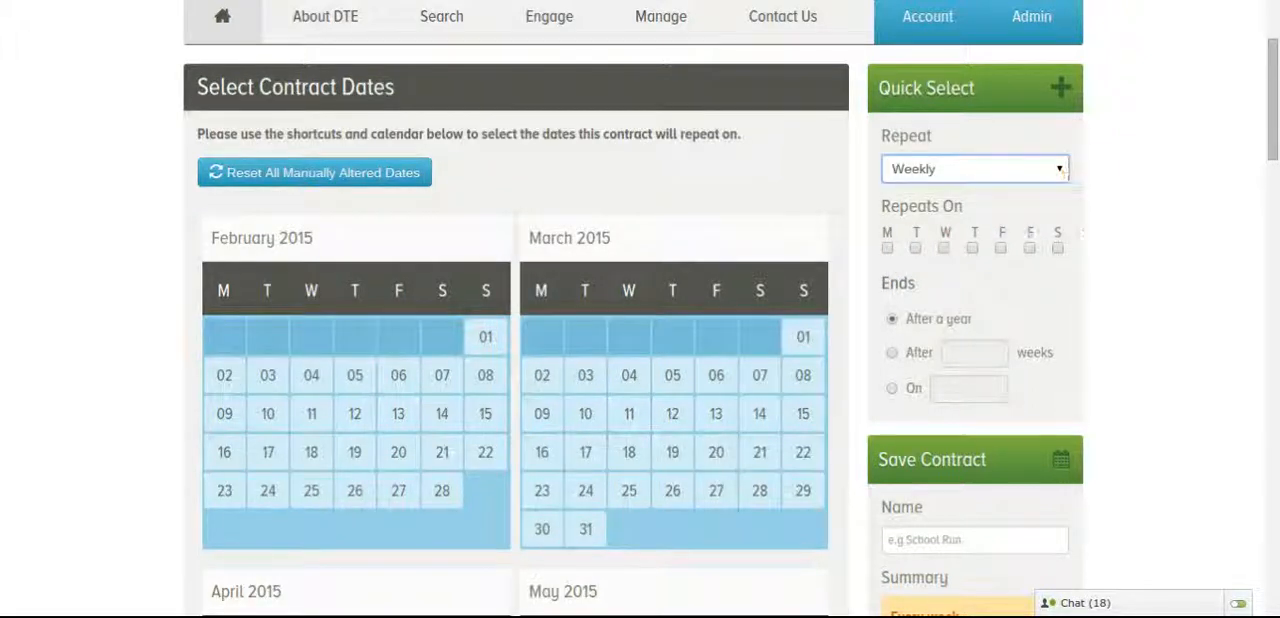
left_click(1042, 213)
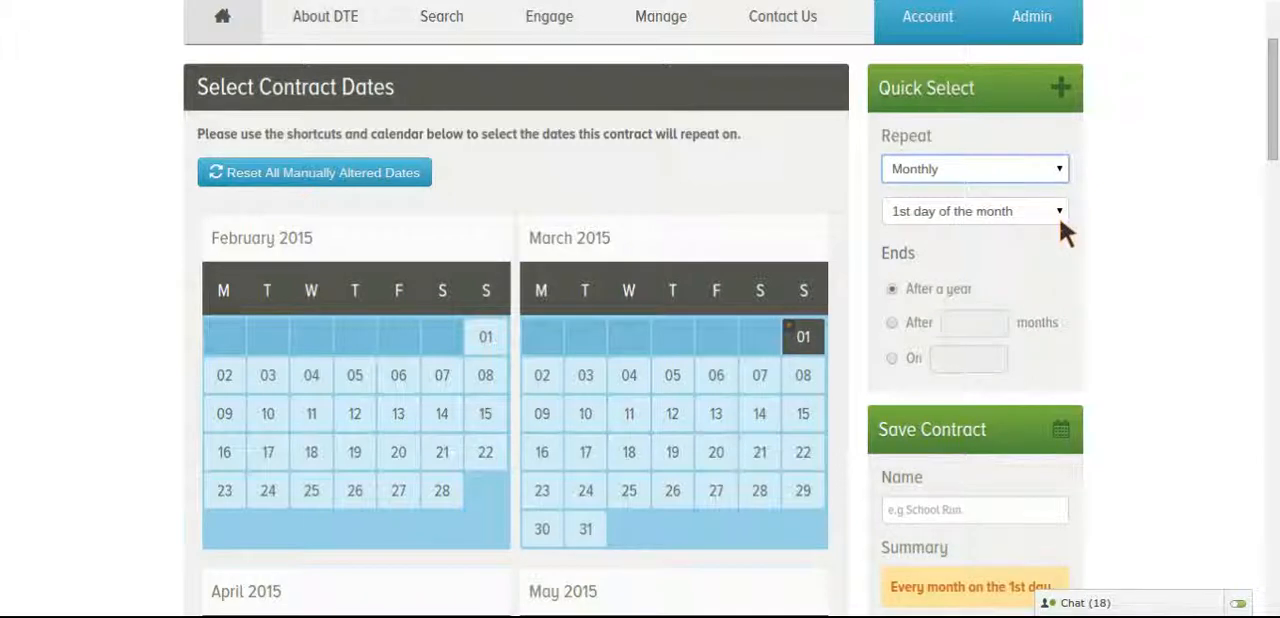
left_click(1059, 212)
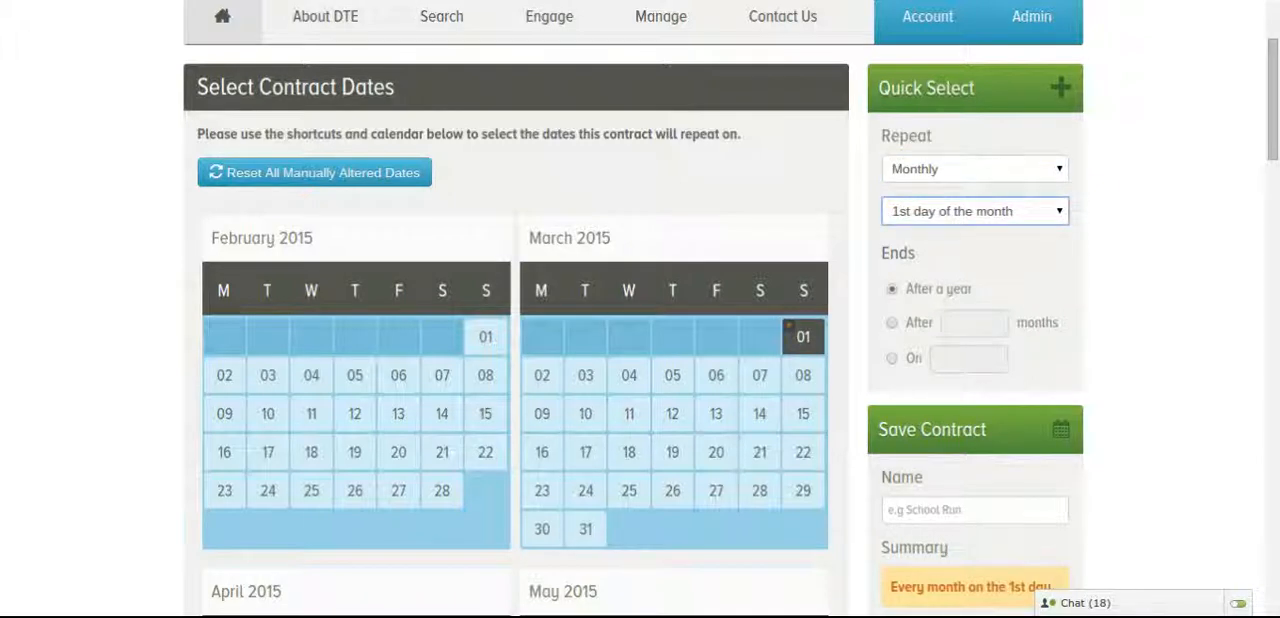
left_click(1047, 258)
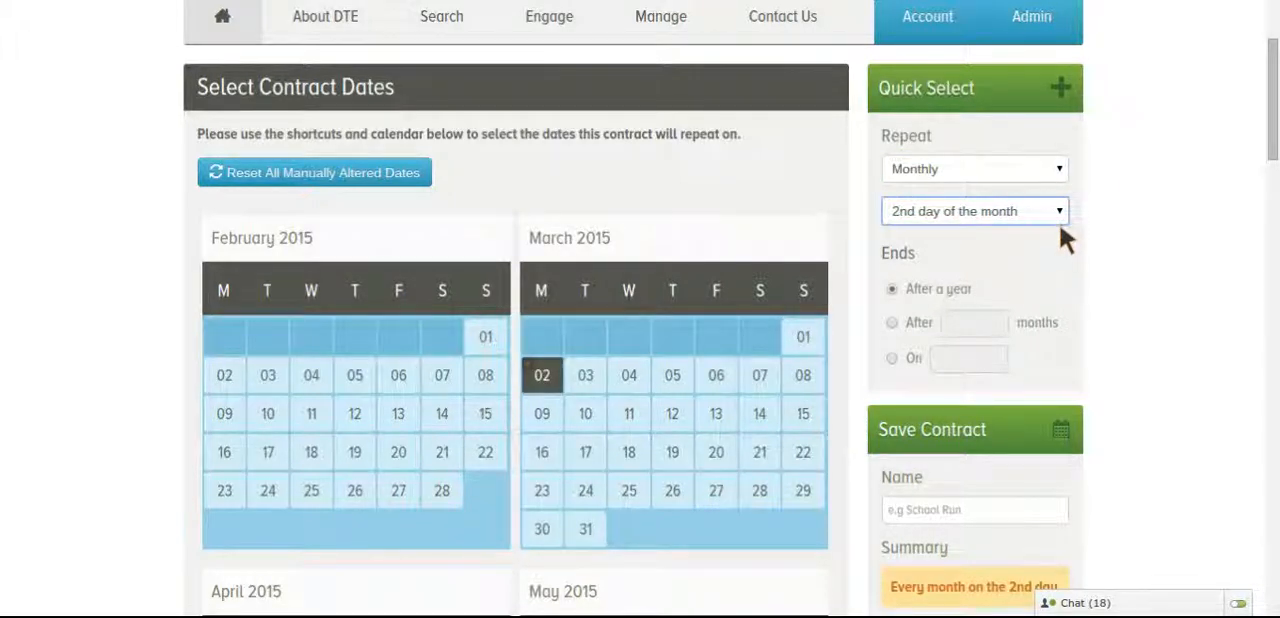
left_click(1056, 222)
left_click(1033, 275)
left_click(1059, 215)
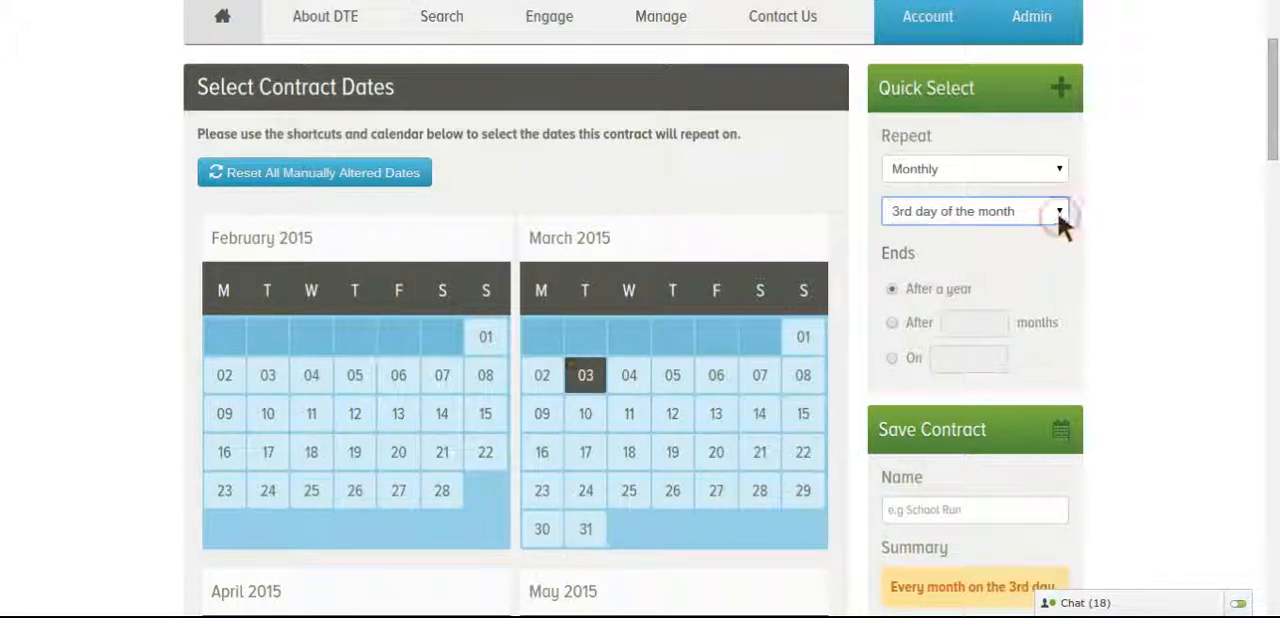
left_click(1081, 202)
Switch the repeat to On Selected Dates and select 23, 24 and 25 February 2015 in the calendar
left_click(1063, 172)
left_click(1010, 245)
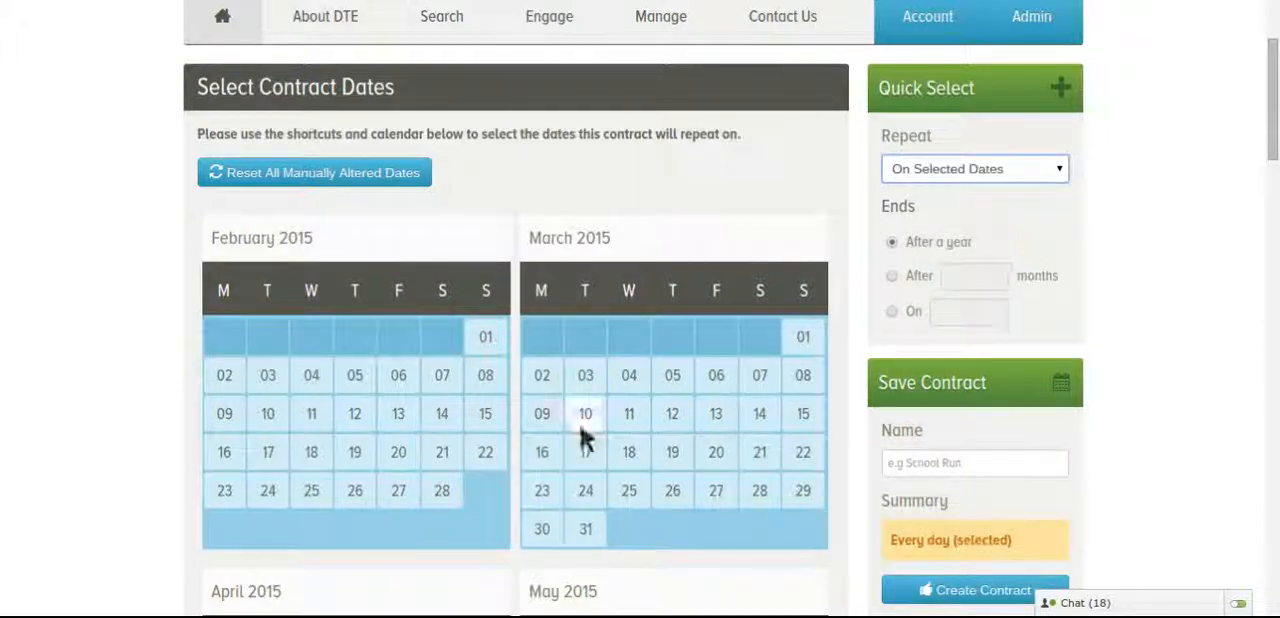
left_click(238, 497)
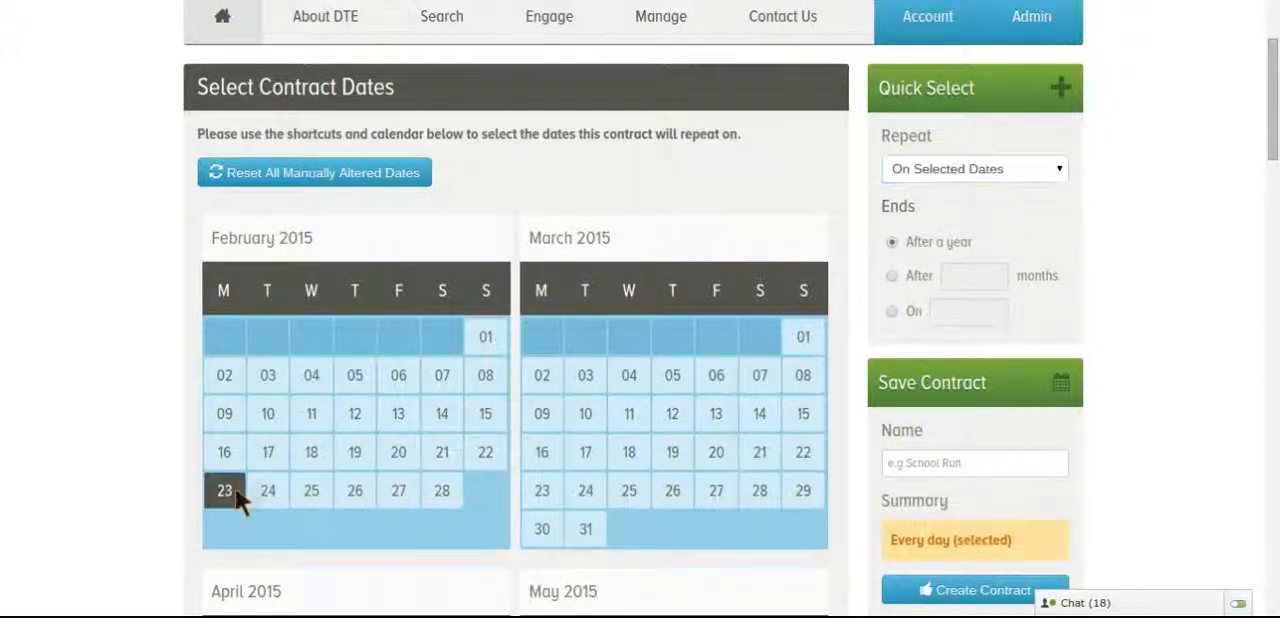
left_click(266, 500)
left_click(308, 505)
Deselect 25, 24 and 23 February 2015 in the calendar
left_click(310, 503)
left_click(271, 491)
left_click(240, 494)
Set the contract to repeat Weekly on Monday, Tuesday, Wednesday, Thursday and Friday
left_click(1059, 168)
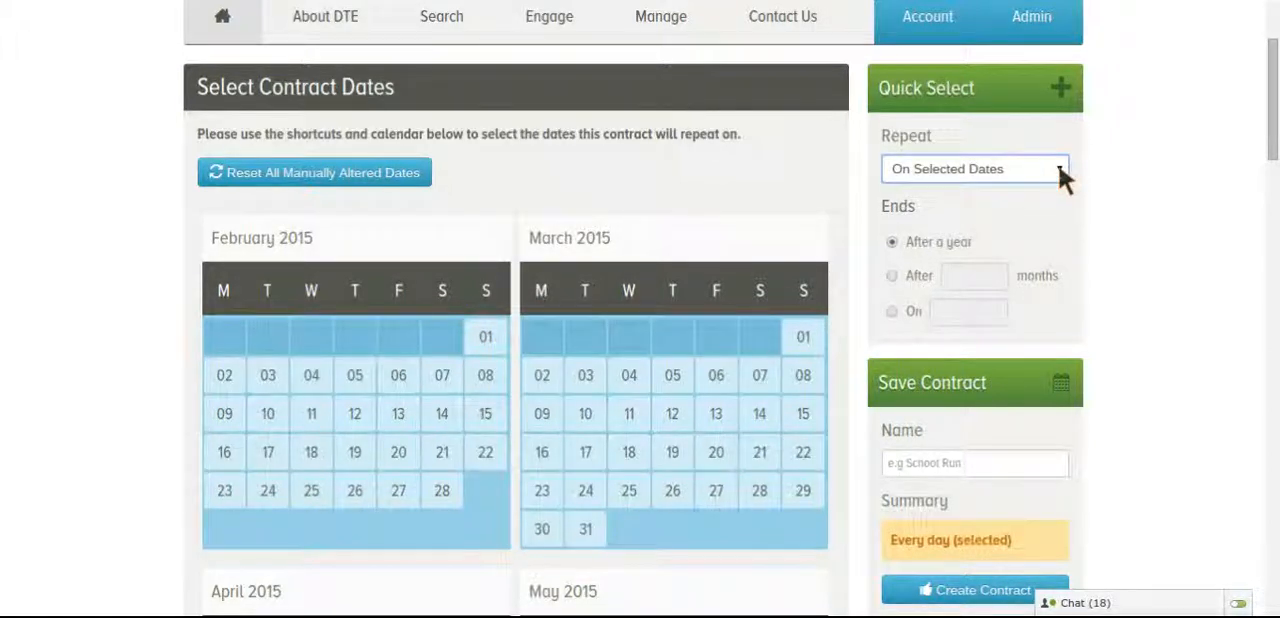
left_click(1037, 199)
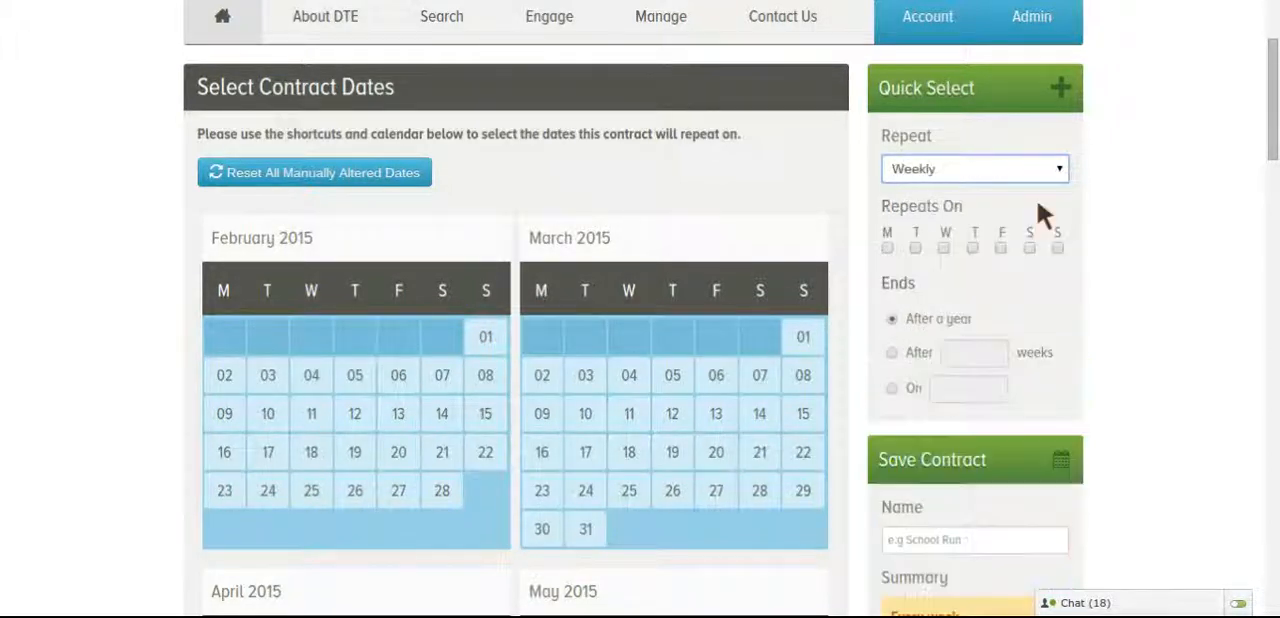
left_click(887, 247)
left_click(912, 246)
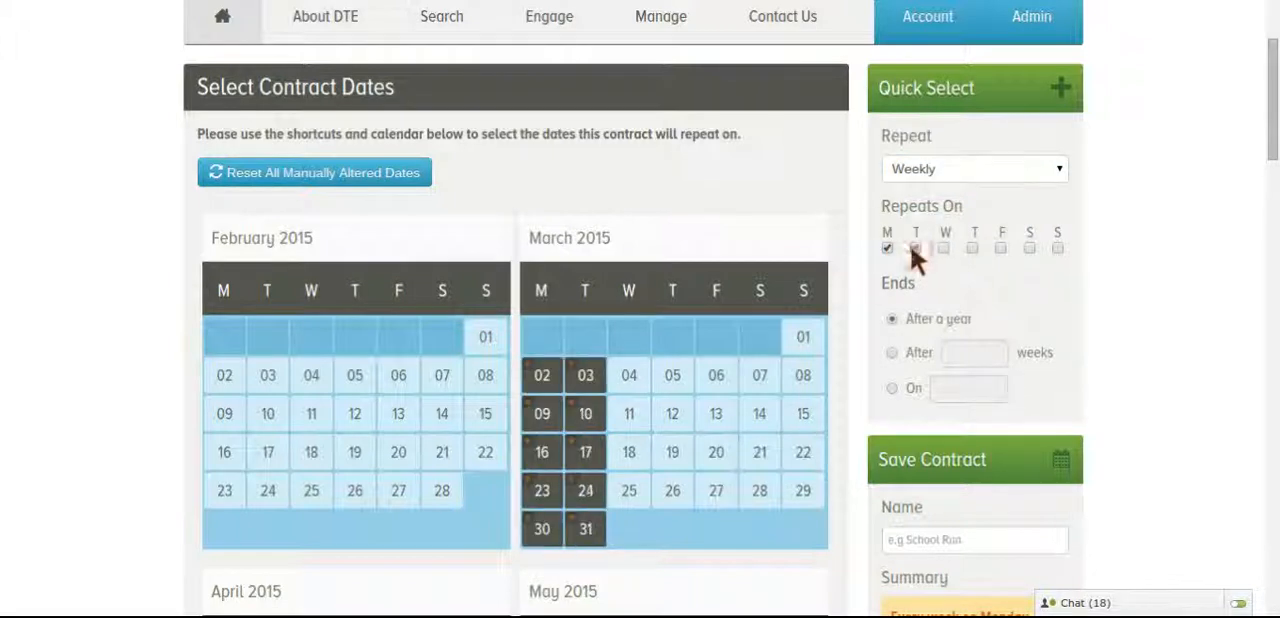
left_click(944, 246)
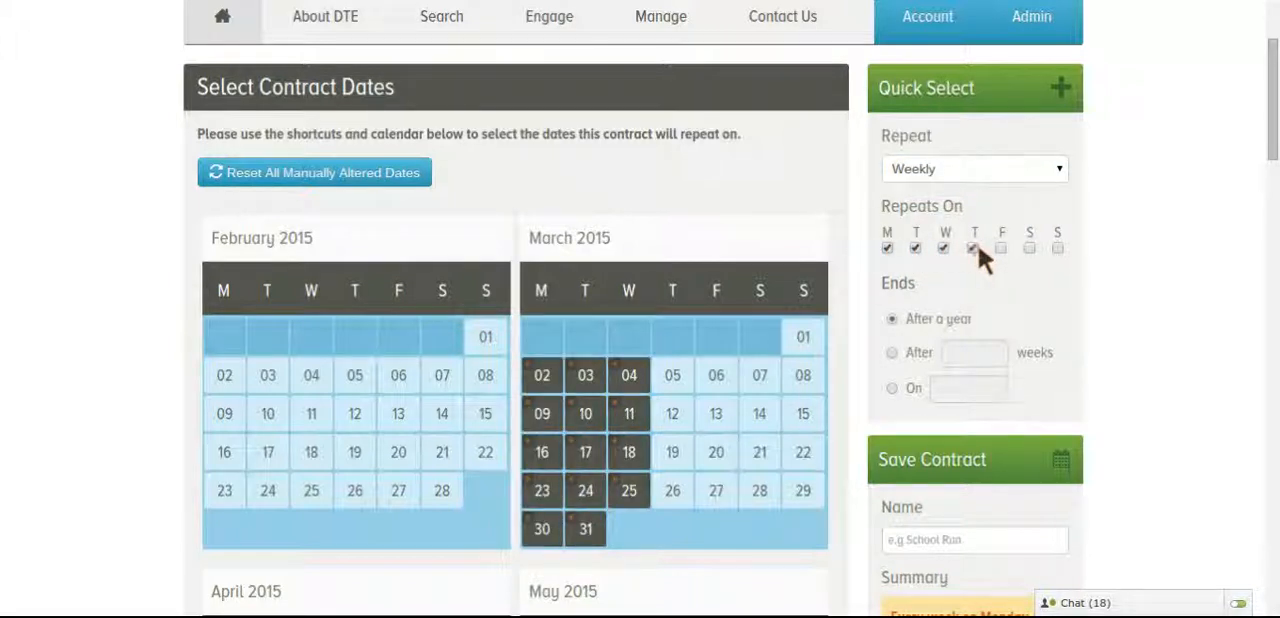
left_click(976, 247)
left_click(1000, 246)
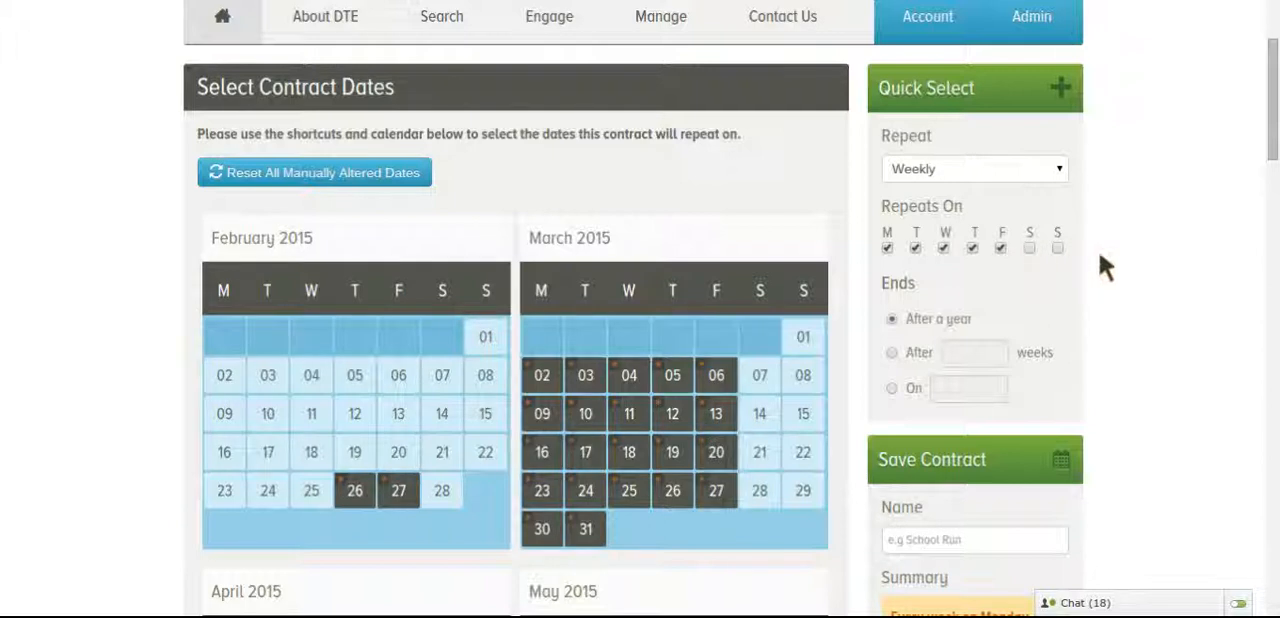
Manually add 25, 24 and 23 February 2015 to the contract dates in the calendar
scroll(1100, 258, "down", 2)
left_click(315, 364)
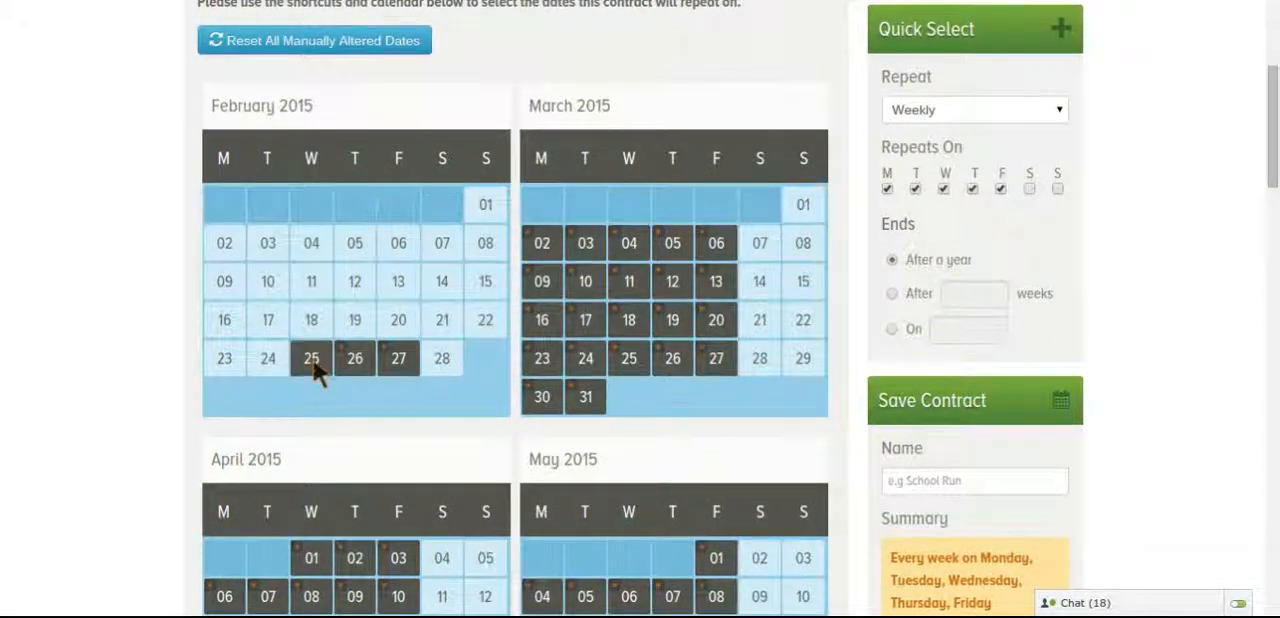
left_click(266, 365)
left_click(238, 366)
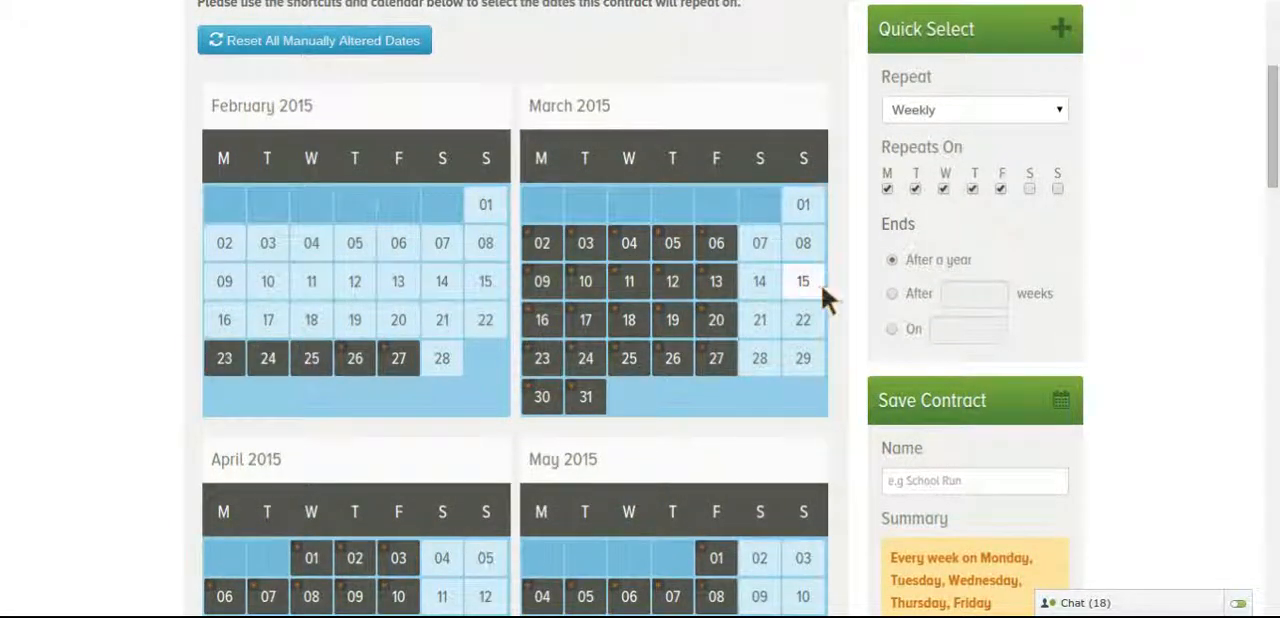
Set the weekly repeat to end after 40 weeks
left_click(892, 293)
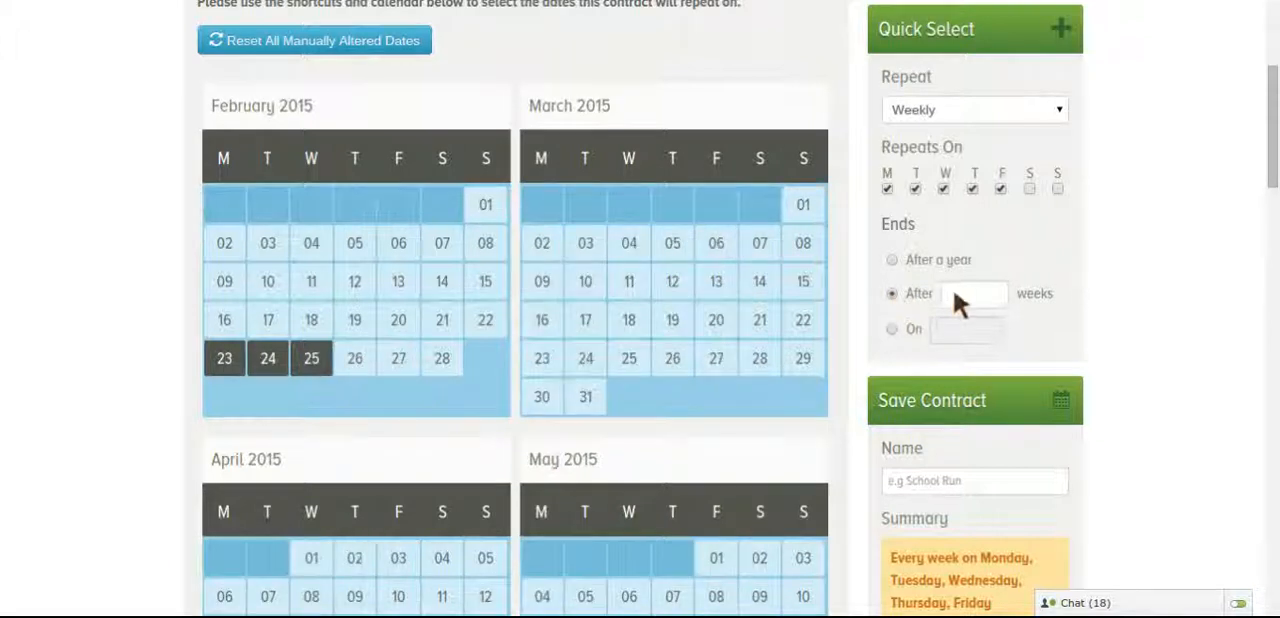
left_click(963, 294)
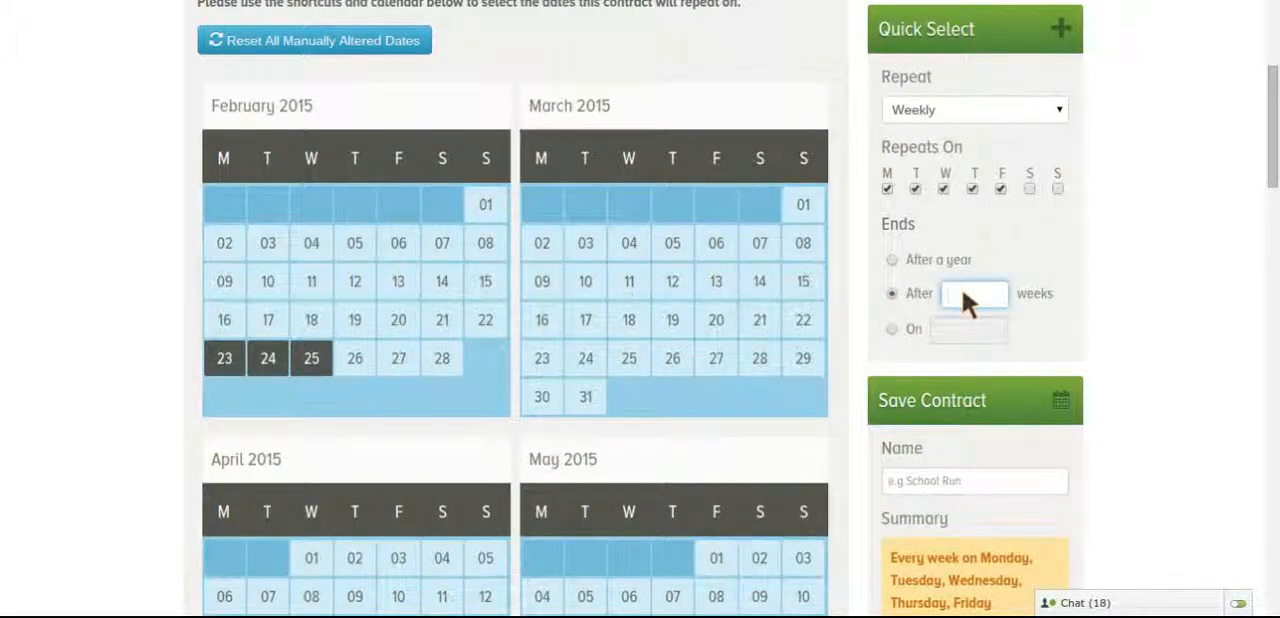
type("40")
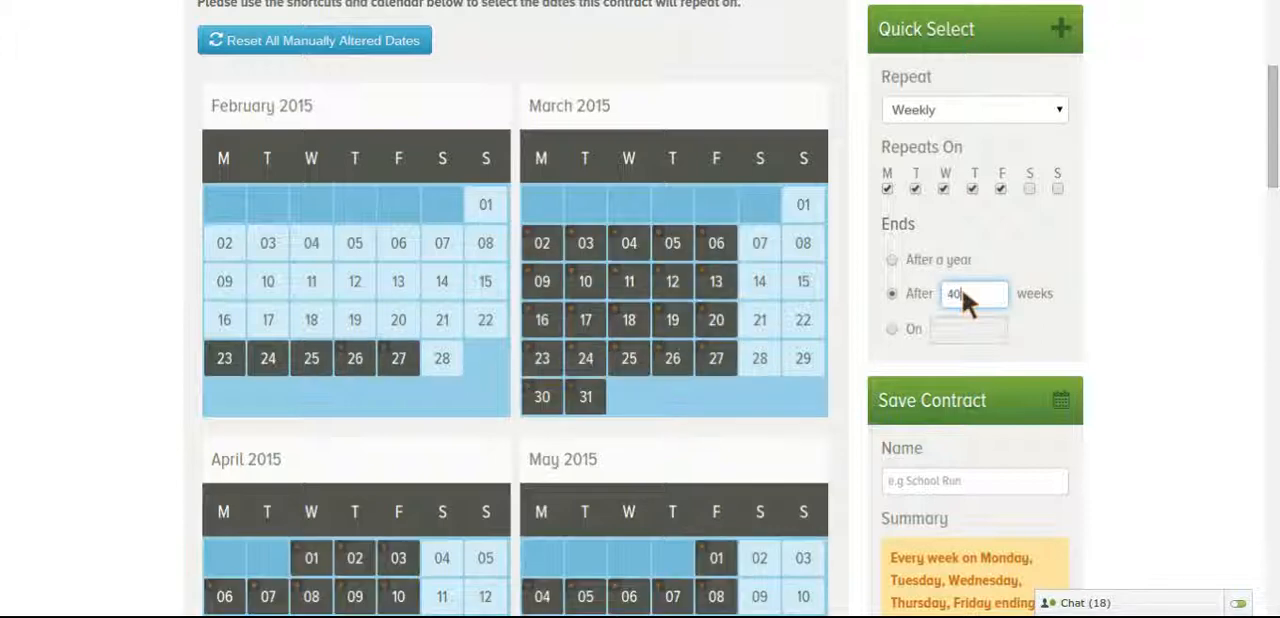
Deselect the weekdays 20 to 24 and 27 to 30 April 2015 in the contract calendar
scroll(1117, 290, "down", 7)
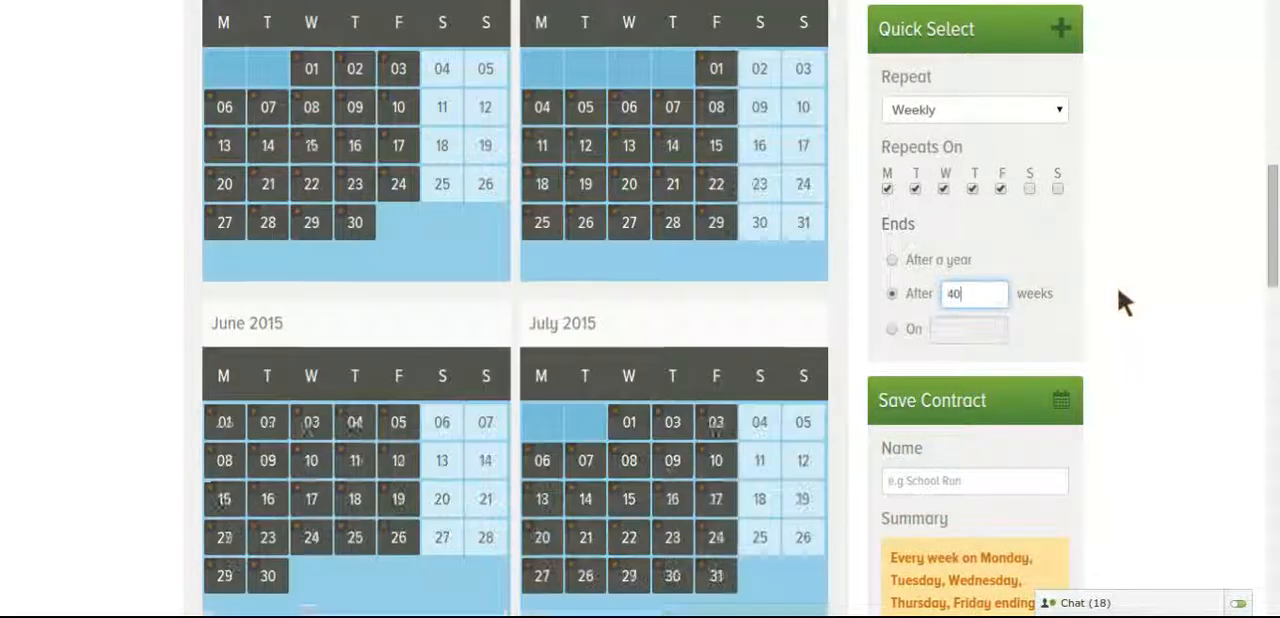
scroll(1117, 286, "down", 1)
scroll(1117, 286, "up", 3)
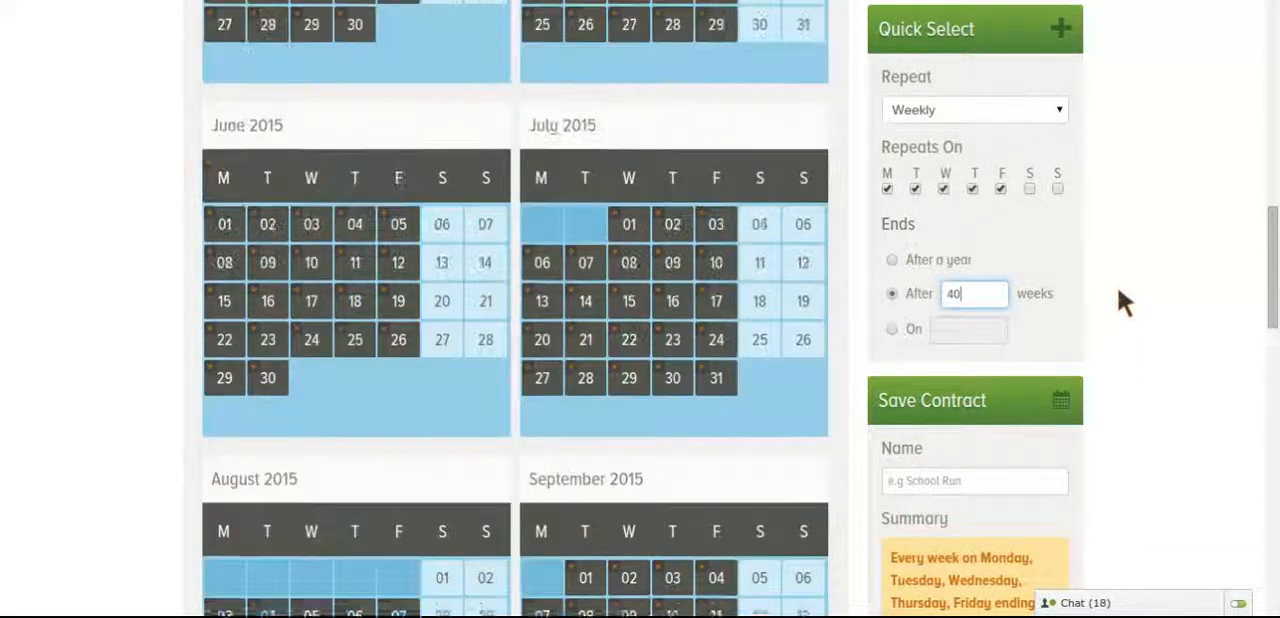
scroll(1117, 286, "up", 3)
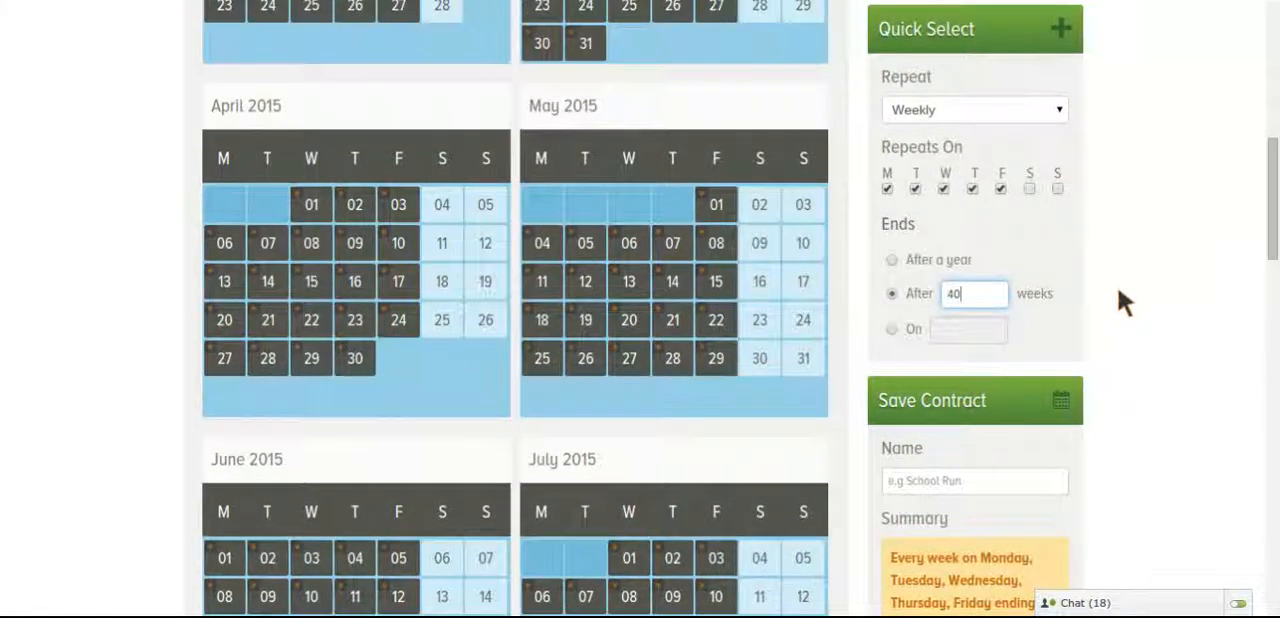
left_click(326, 360)
left_click(268, 362)
left_click(236, 360)
left_click(230, 330)
left_click(268, 330)
left_click(316, 330)
left_click(364, 322)
left_click(400, 322)
Name the contract SR1 and create it
scroll(1120, 378, "down", 2)
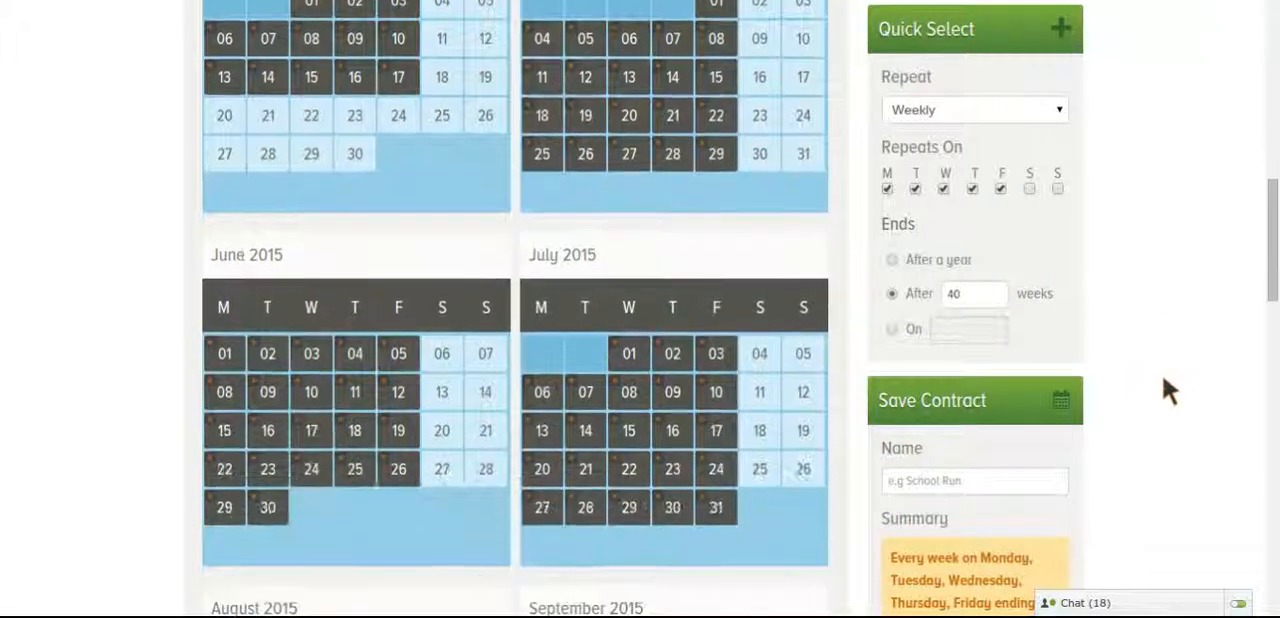
left_click(1032, 486)
type("SR1")
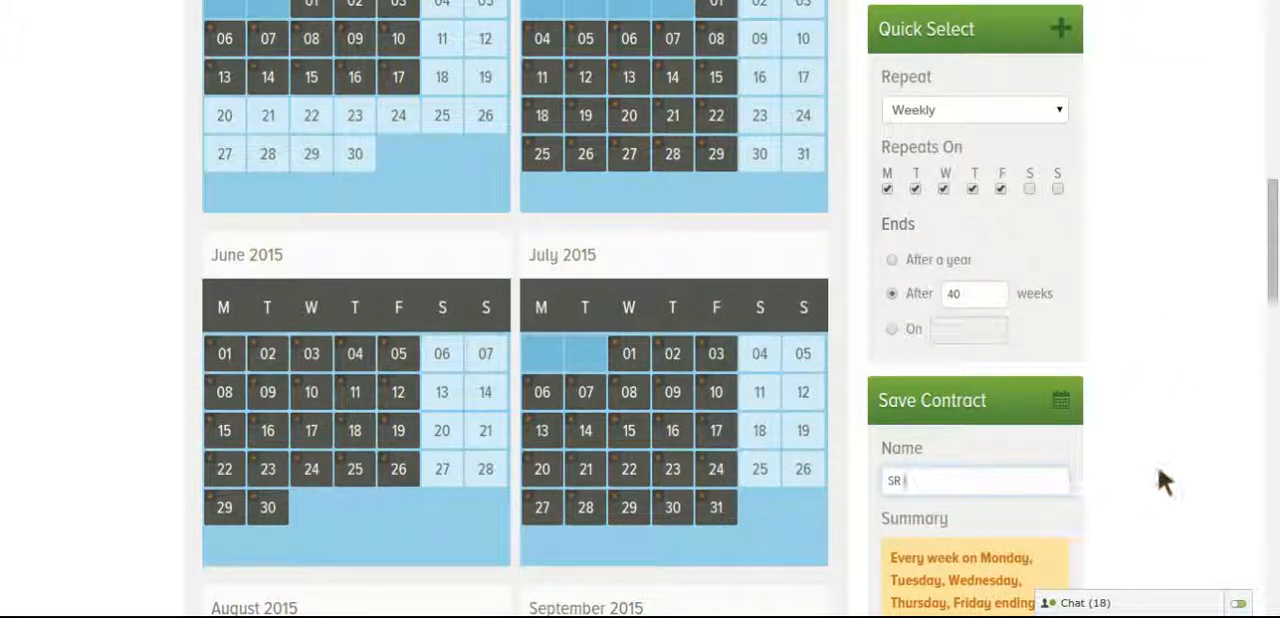
scroll(1157, 465, "down", 3)
scroll(1160, 470, "down", 9)
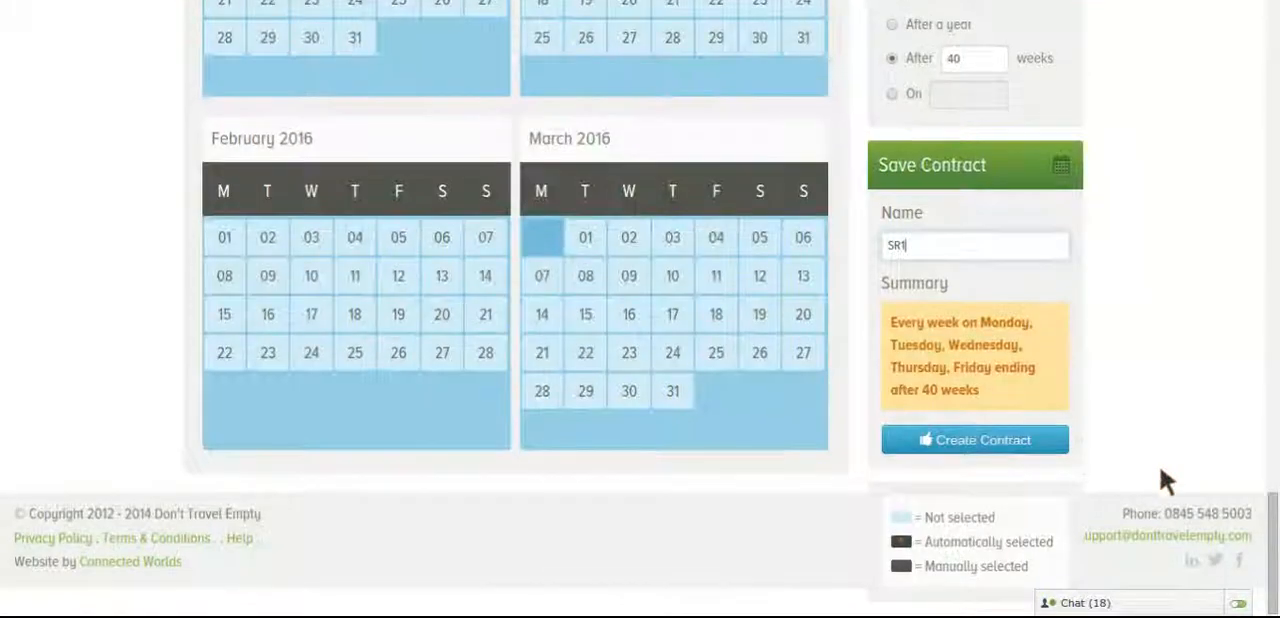
left_click(1035, 445)
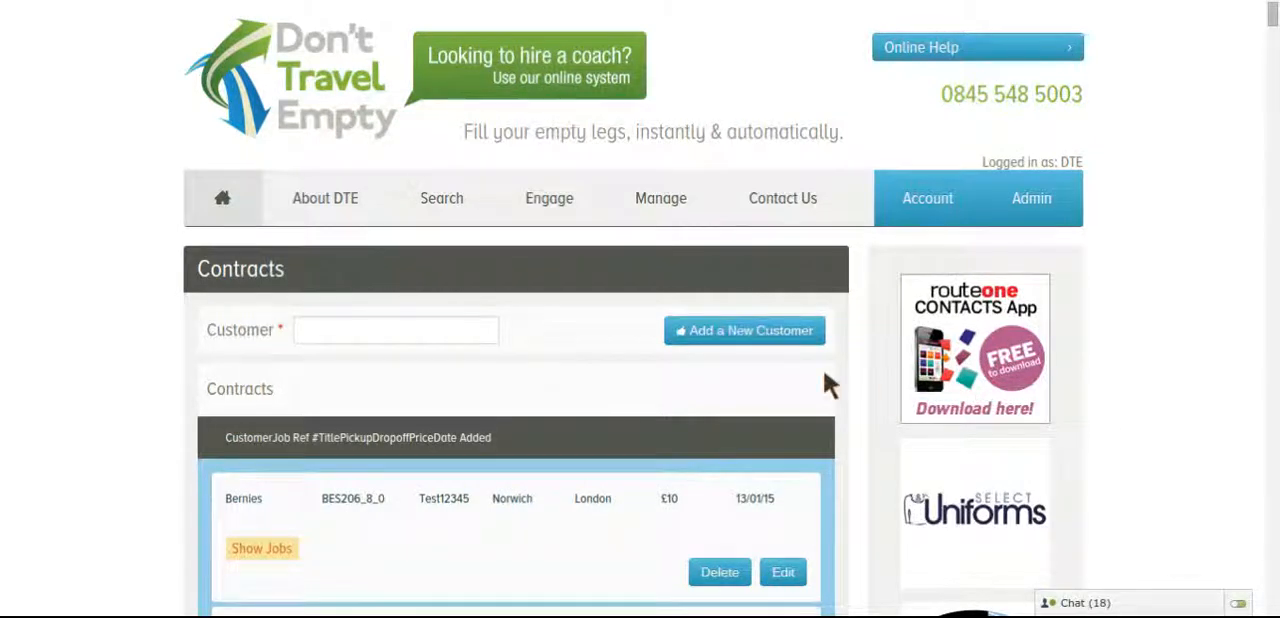
Filter the contracts list by the customer Lawrence Sheriff School
left_click(457, 333)
type("law")
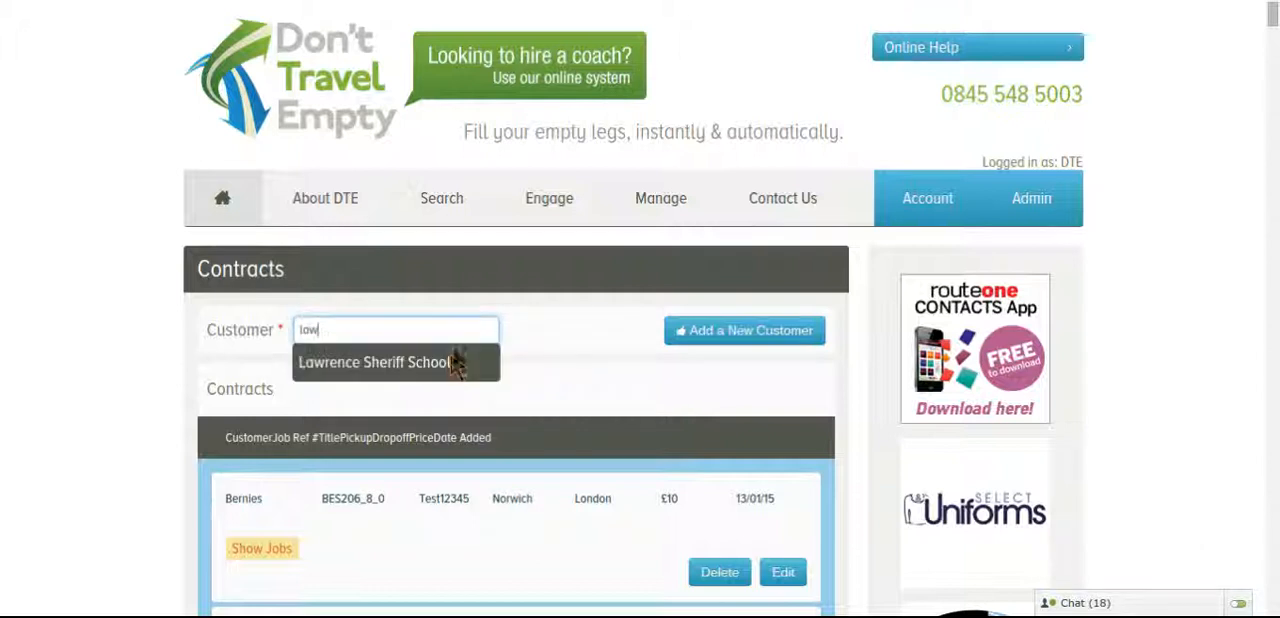
left_click(456, 364)
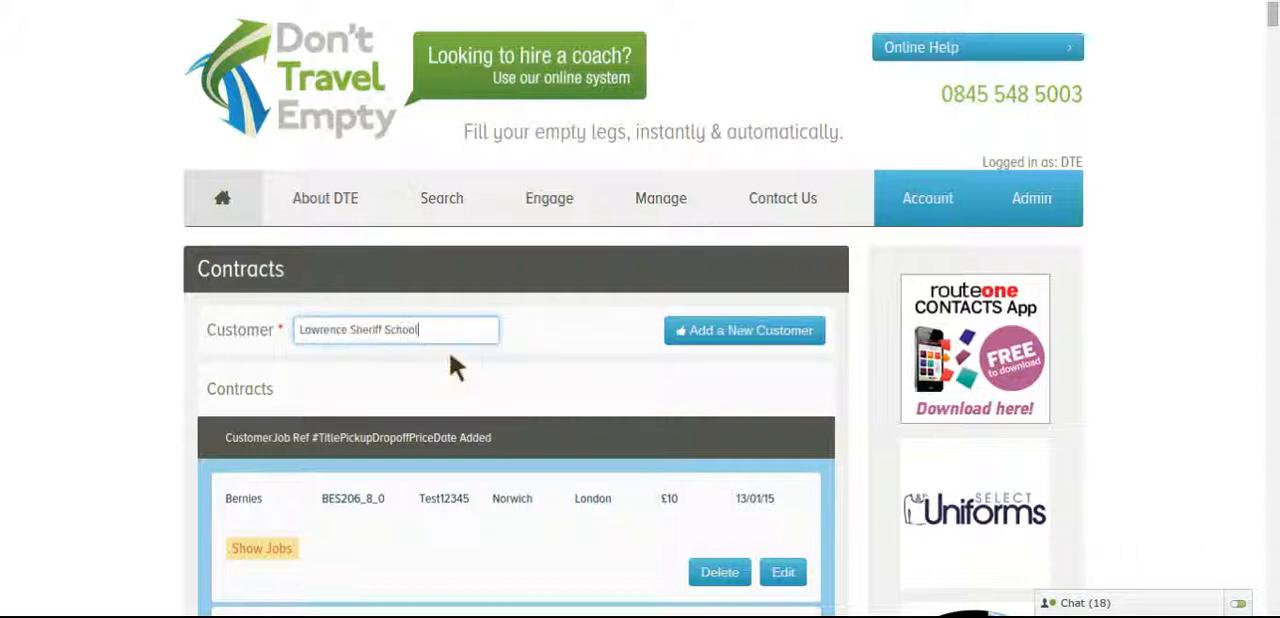
Expand the jobs of the SR1 contract, look through their references and departure dates, and collapse them again
scroll(1120, 245, "down", 3)
scroll(1143, 240, "down", 3)
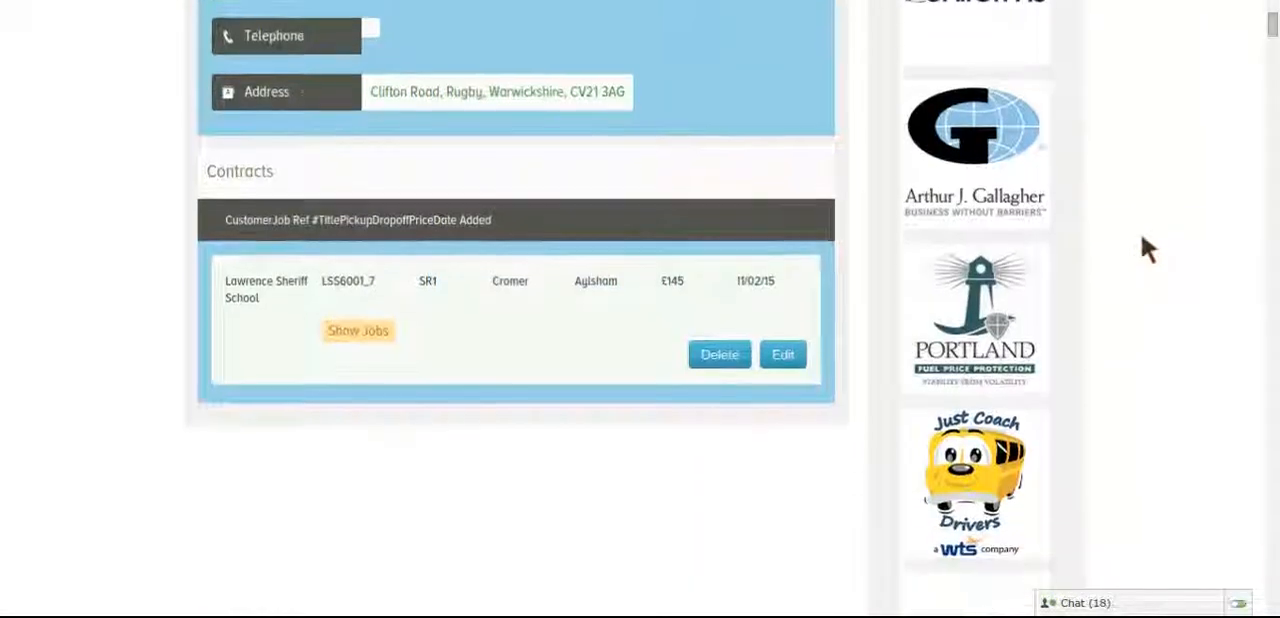
left_click(377, 312)
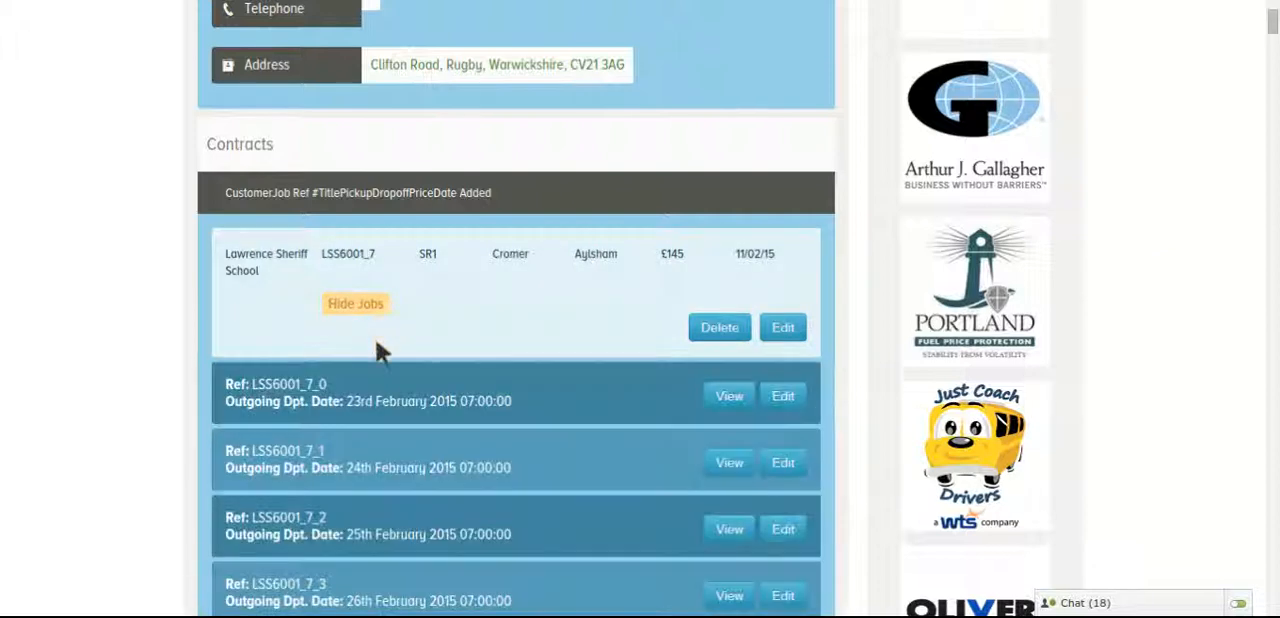
scroll(1147, 262, "down", 1)
scroll(1147, 253, "down", 20)
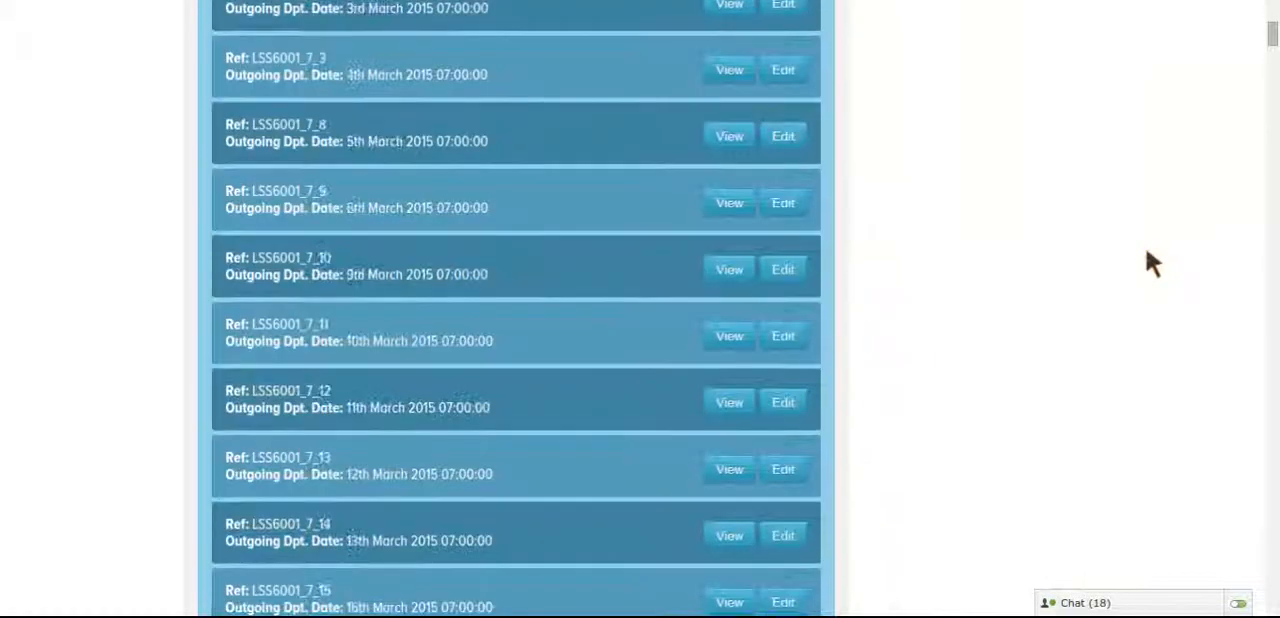
scroll(1147, 253, "down", 20)
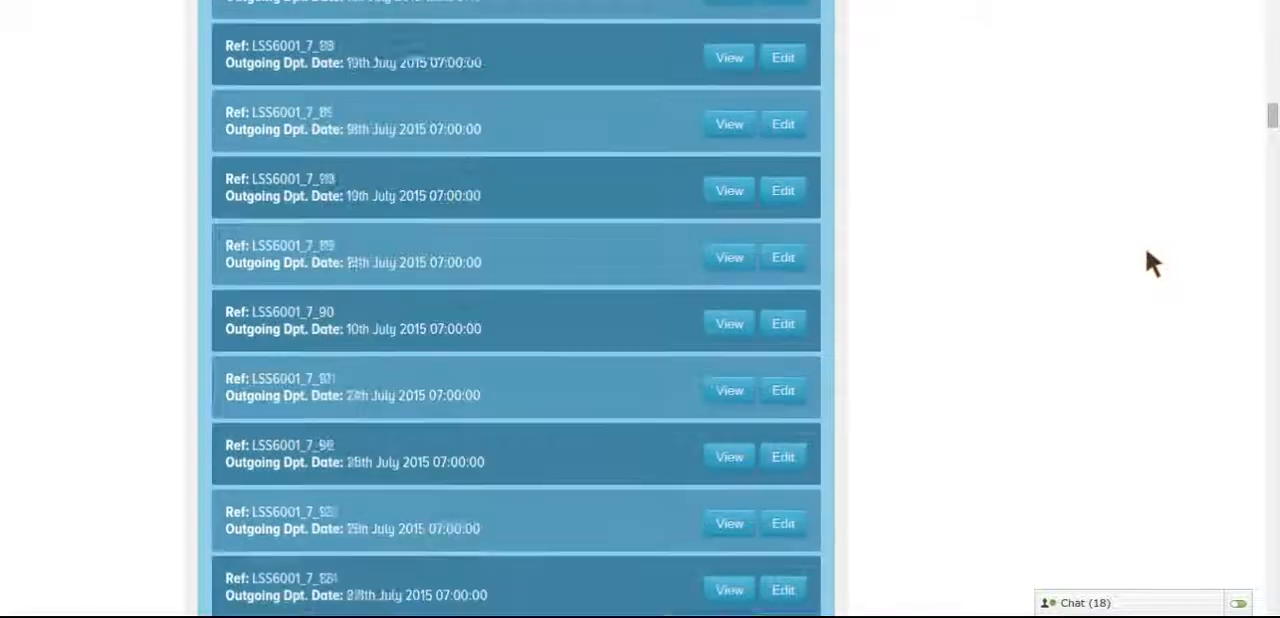
scroll(1147, 253, "up", 15)
scroll(1148, 255, "up", 3)
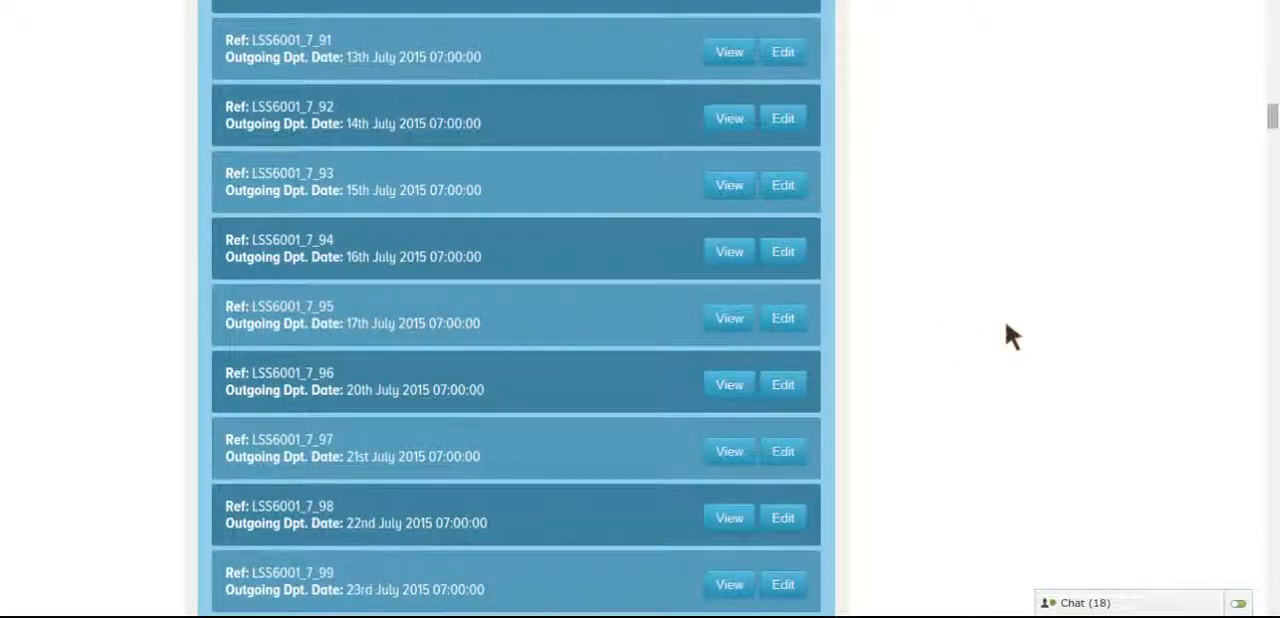
scroll(1005, 320, "up", 20)
scroll(1005, 320, "up", 20)
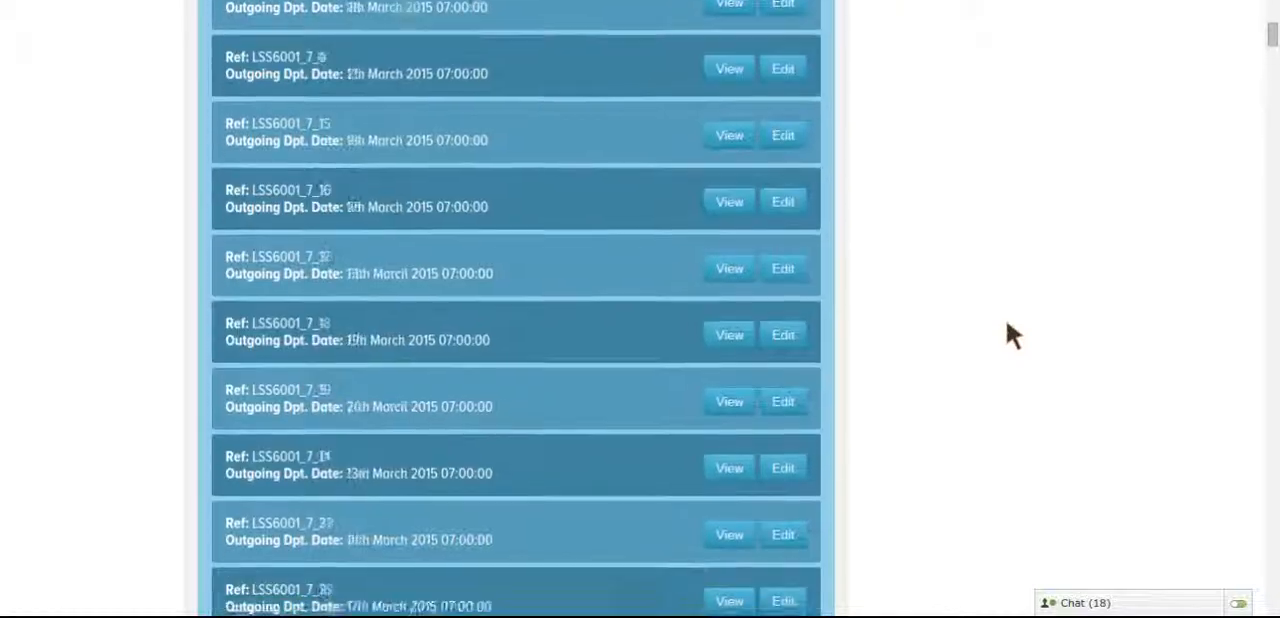
scroll(1255, 285, "down", 10)
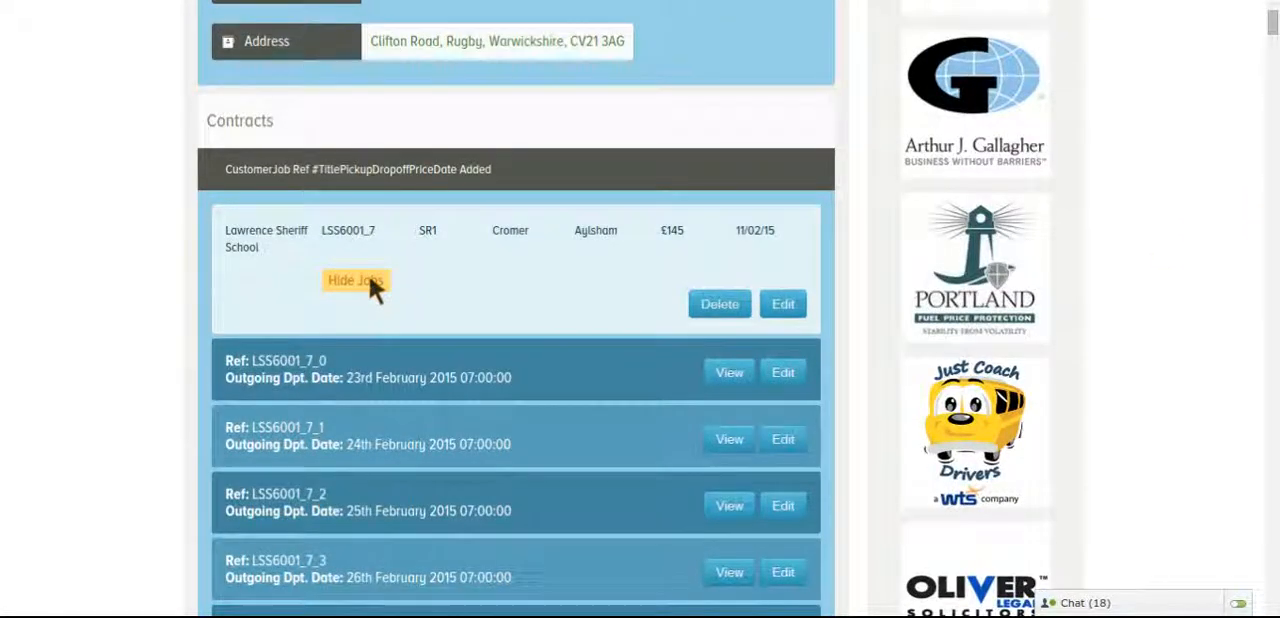
left_click(392, 279)
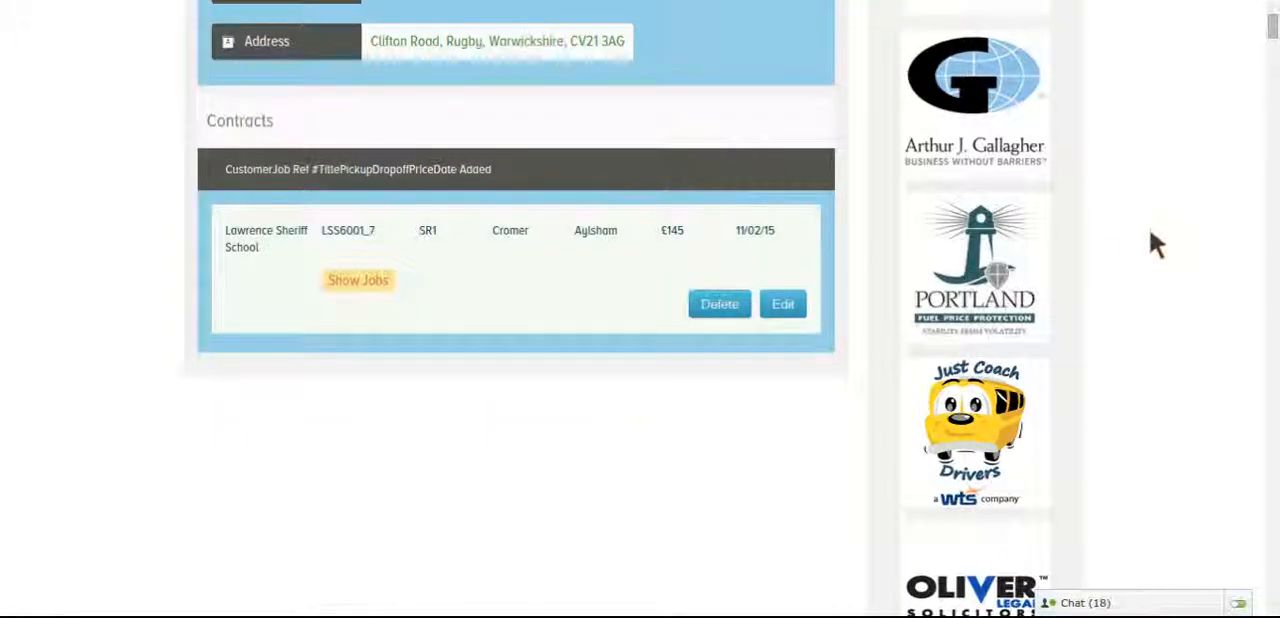
Open the Job Diary for 23 February 2015 and look through that day's jobs
scroll(1149, 240, "up", 9)
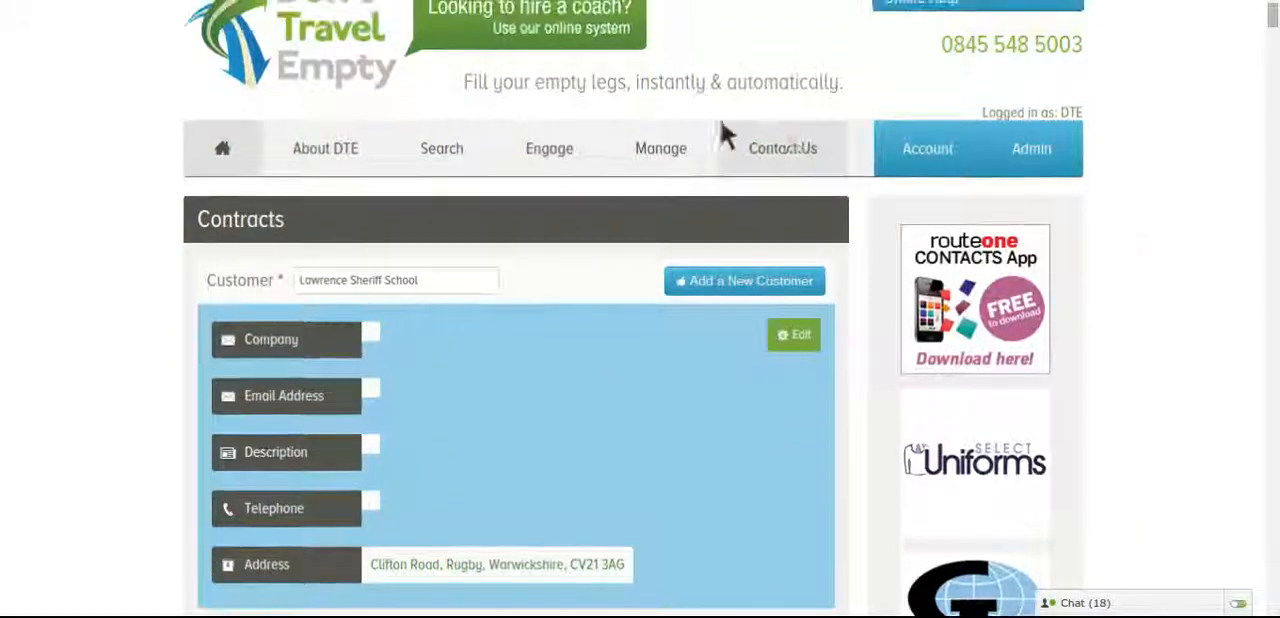
mouse_move(676, 142)
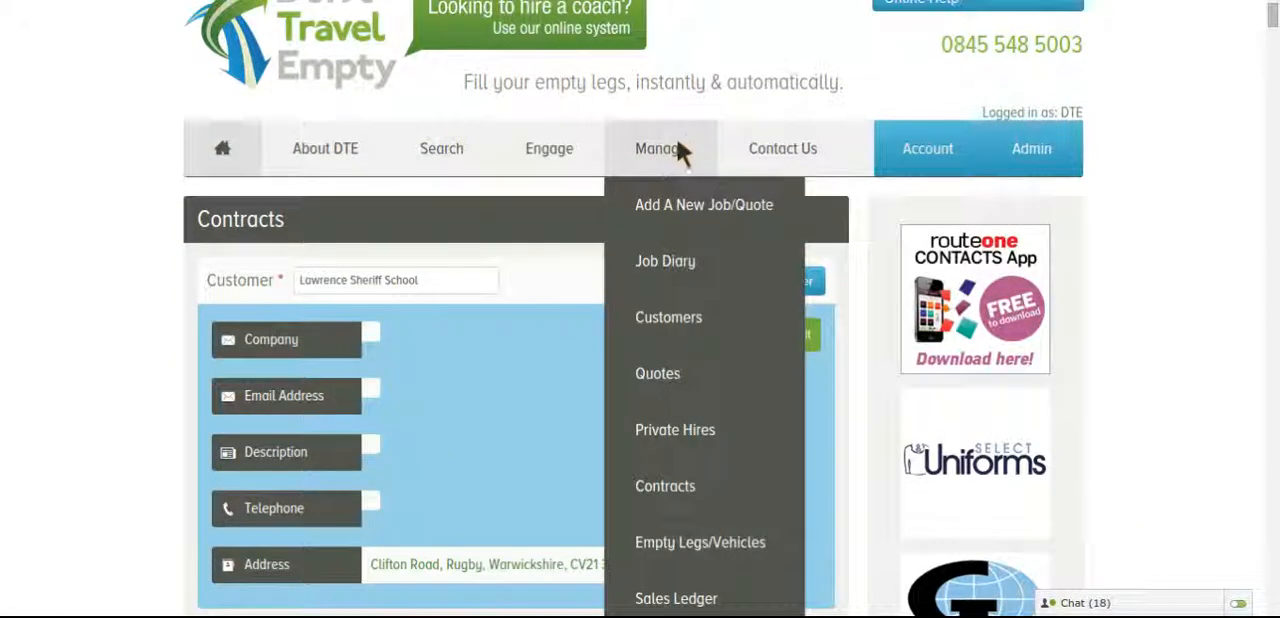
left_click(664, 260)
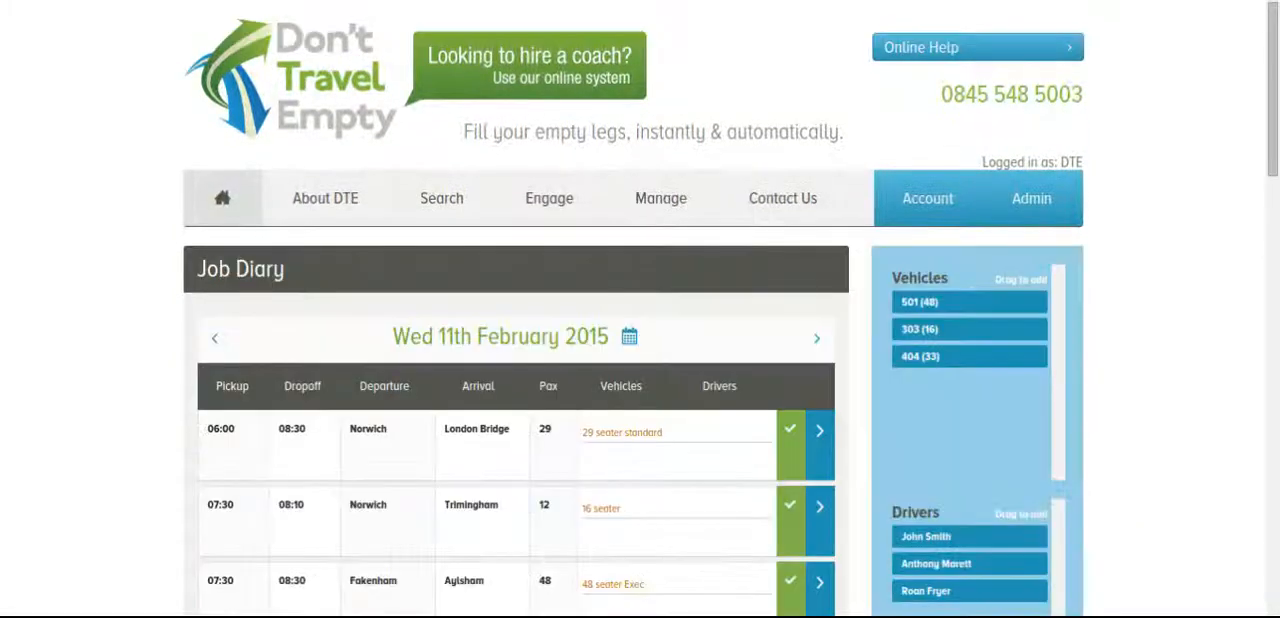
left_click(629, 337)
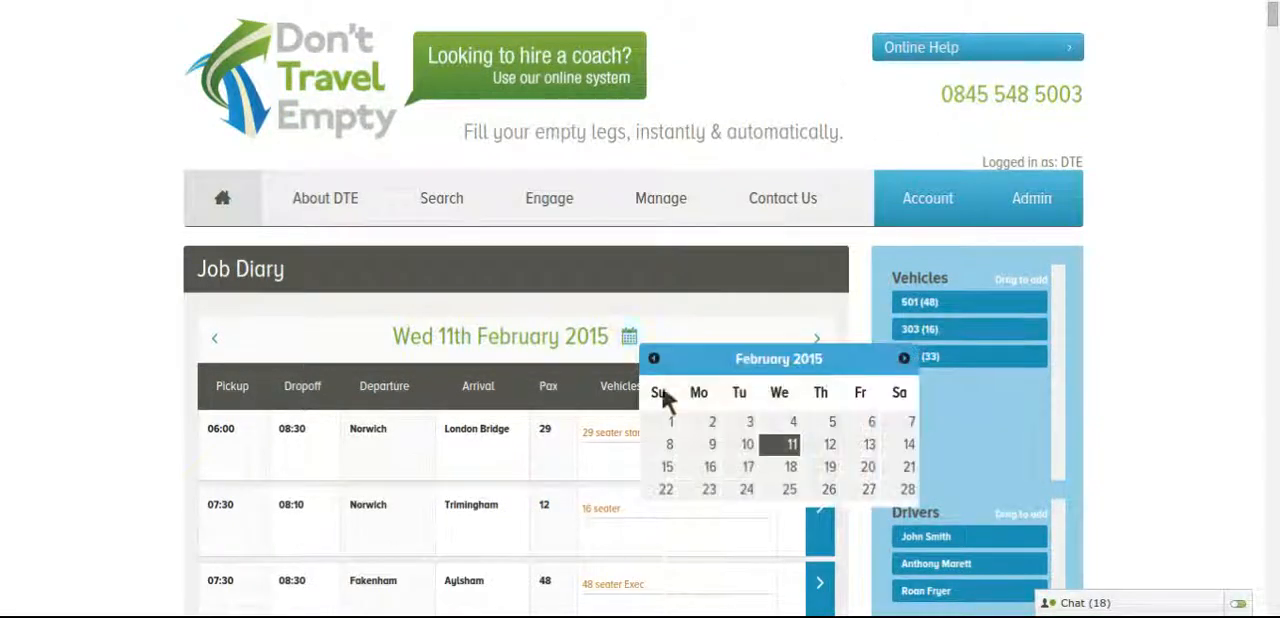
left_click(710, 492)
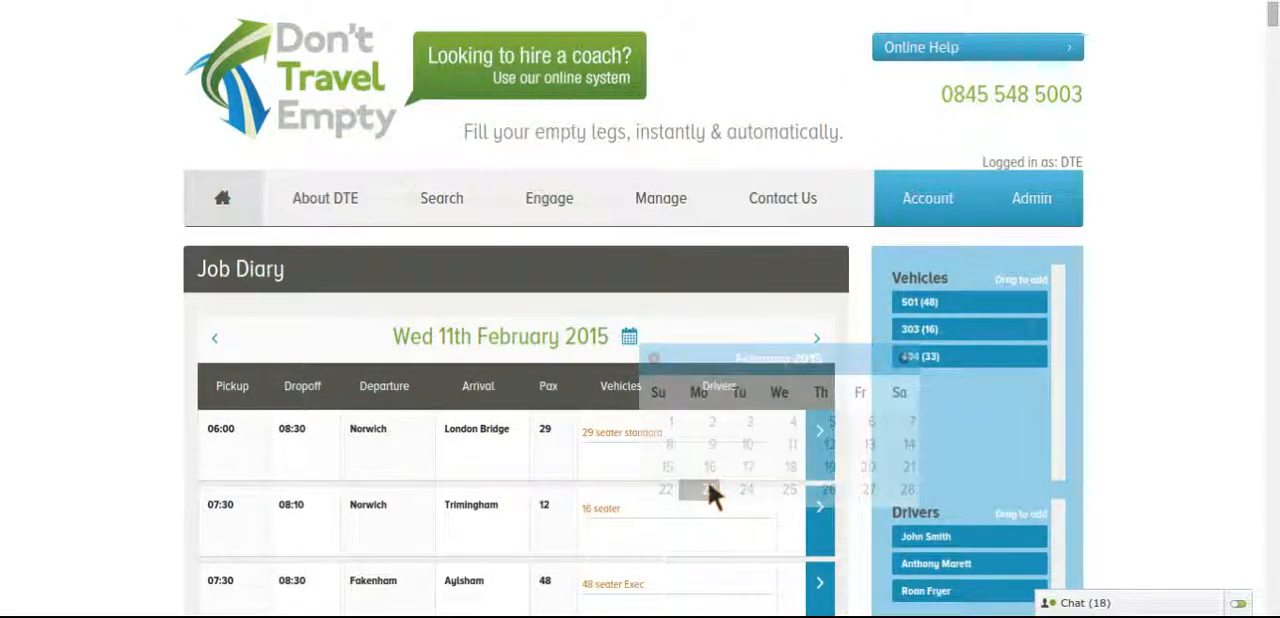
scroll(710, 492, "down", 2)
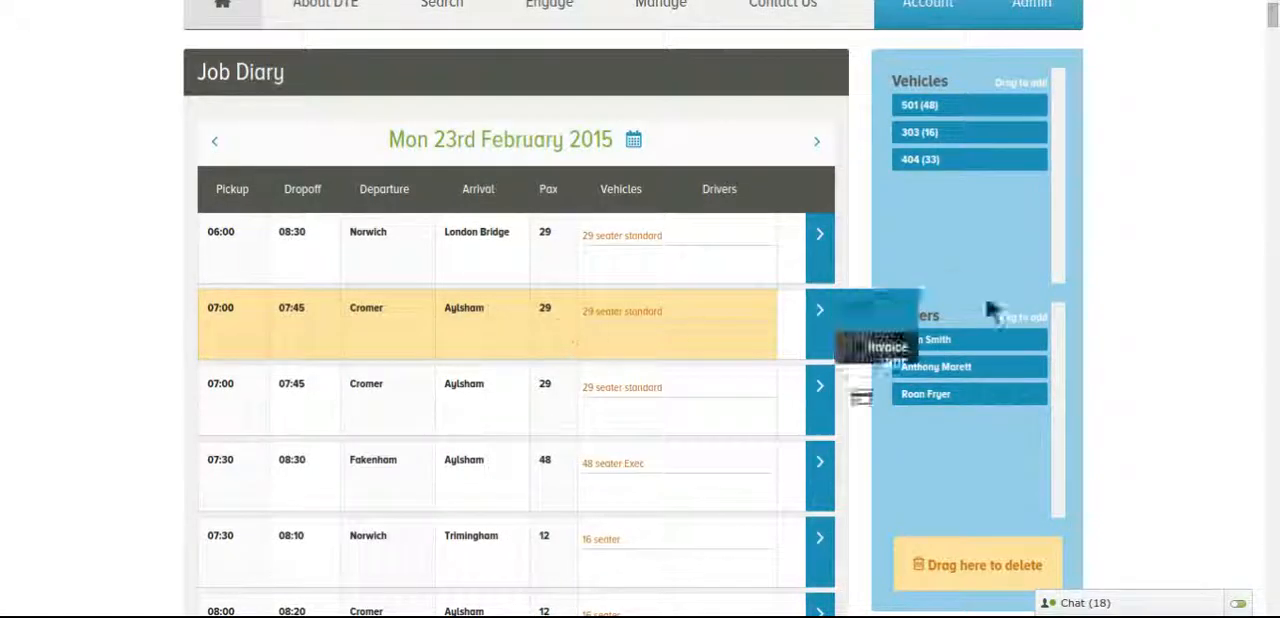
scroll(1183, 302, "down", 2)
scroll(1183, 333, "down", 1)
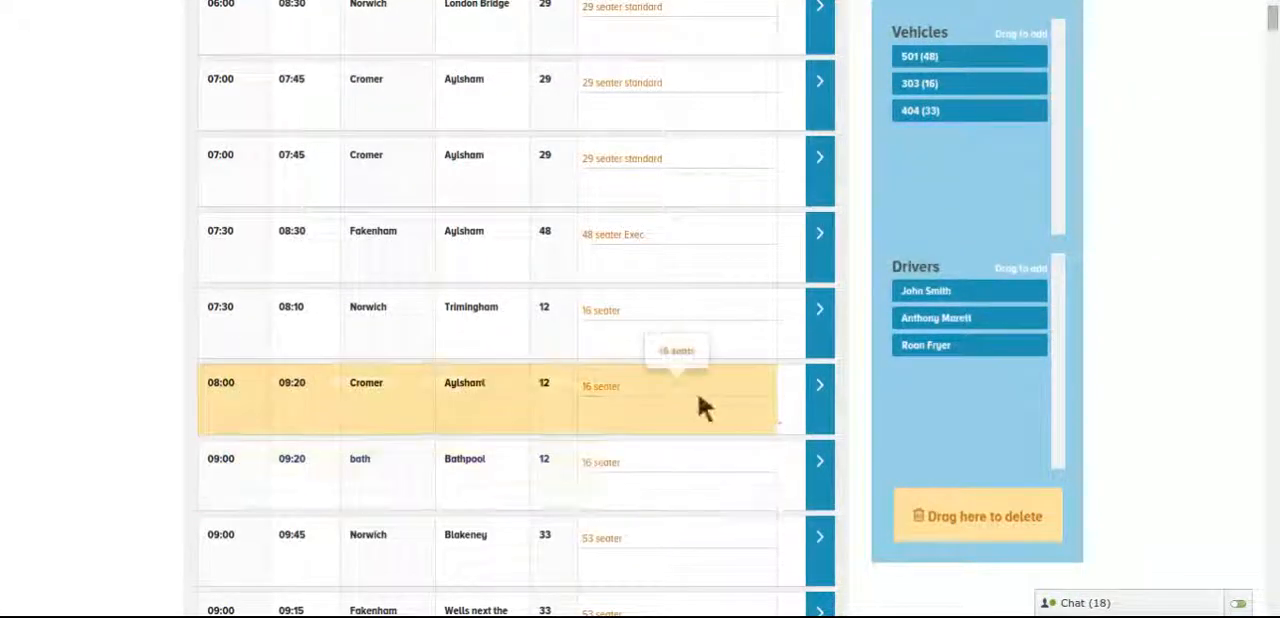
scroll(1181, 345, "down", 1)
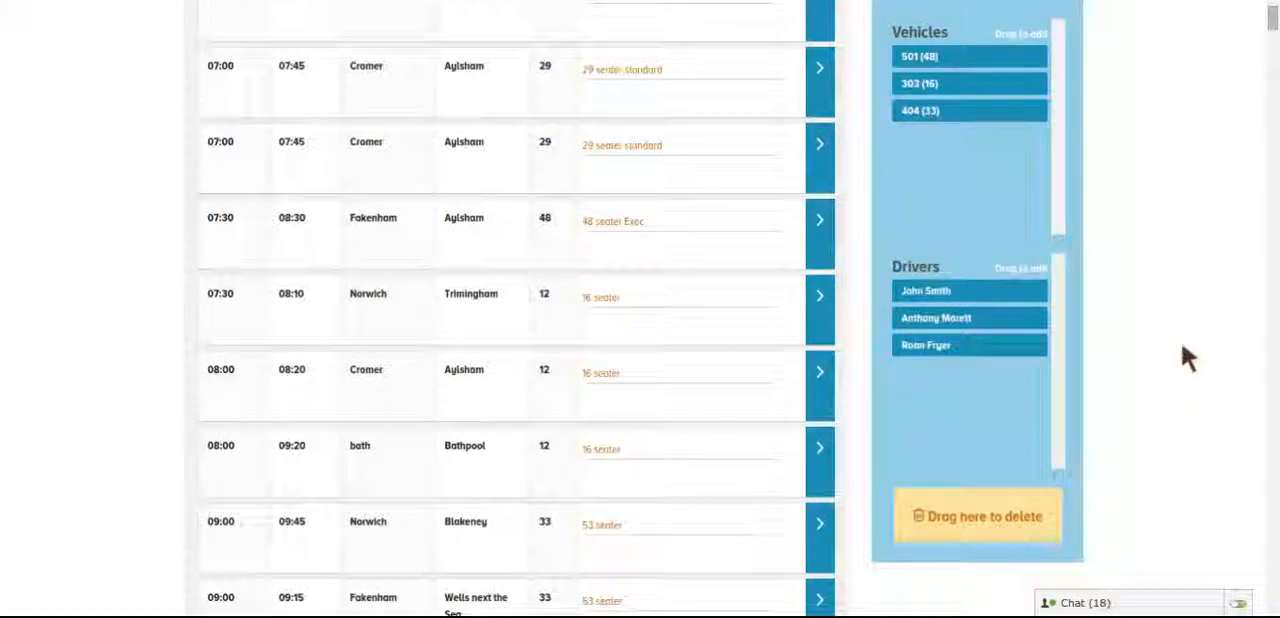
scroll(1183, 350, "down", 2)
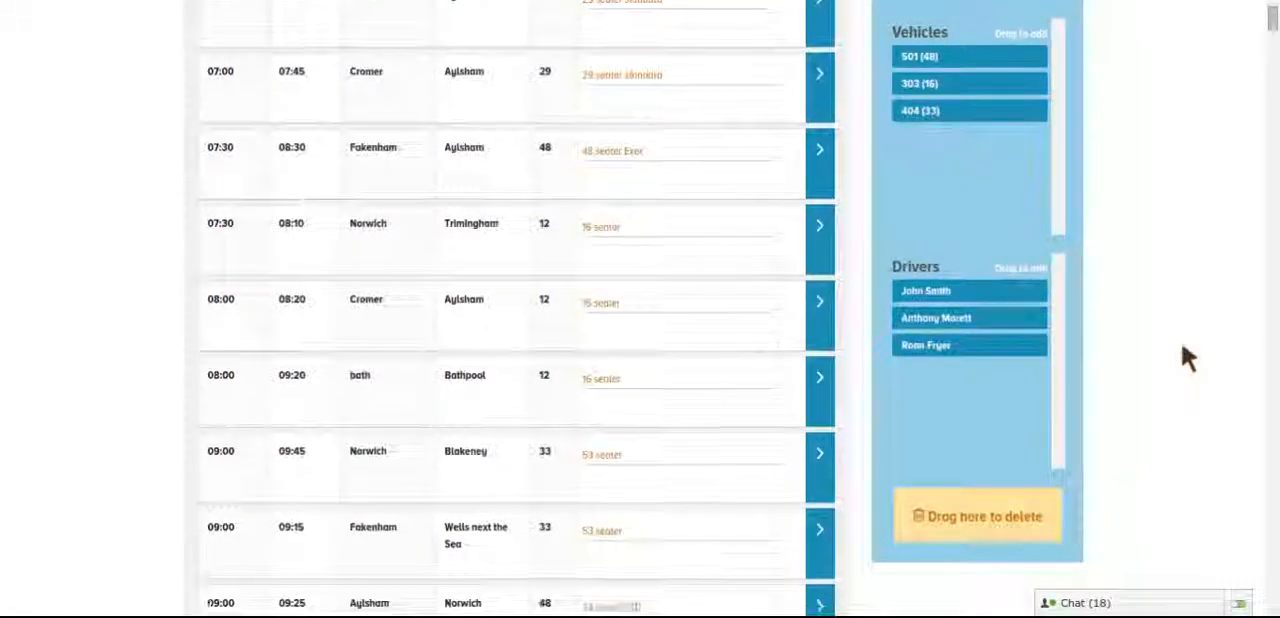
scroll(1181, 341, "up", 10)
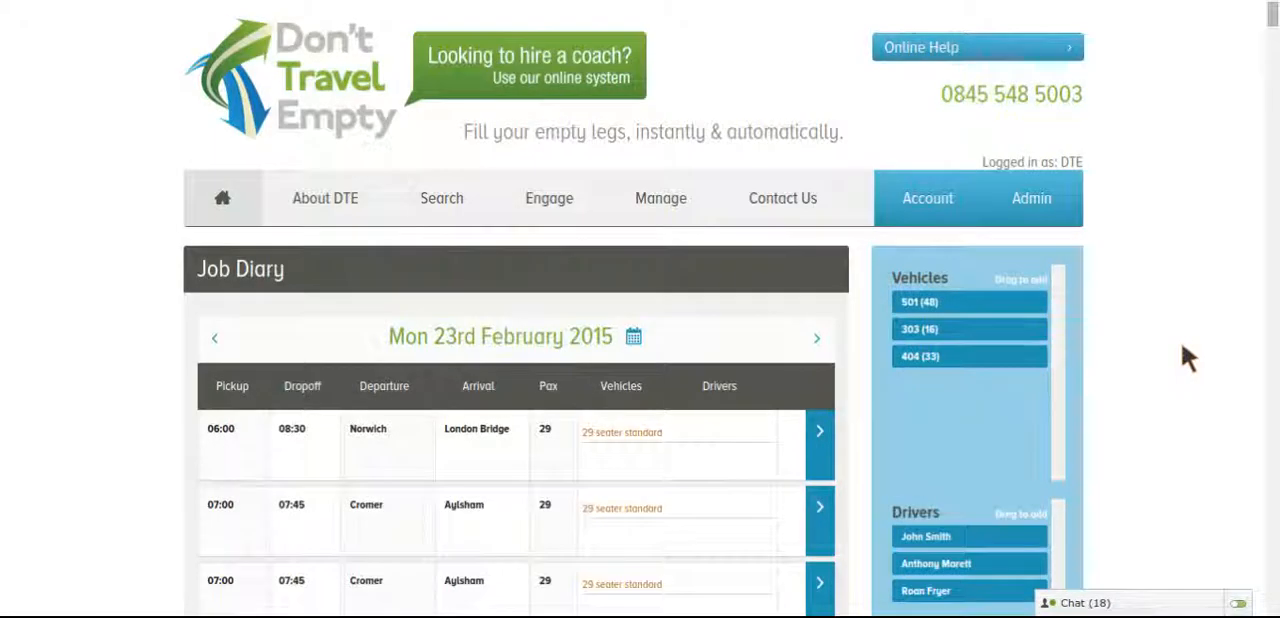